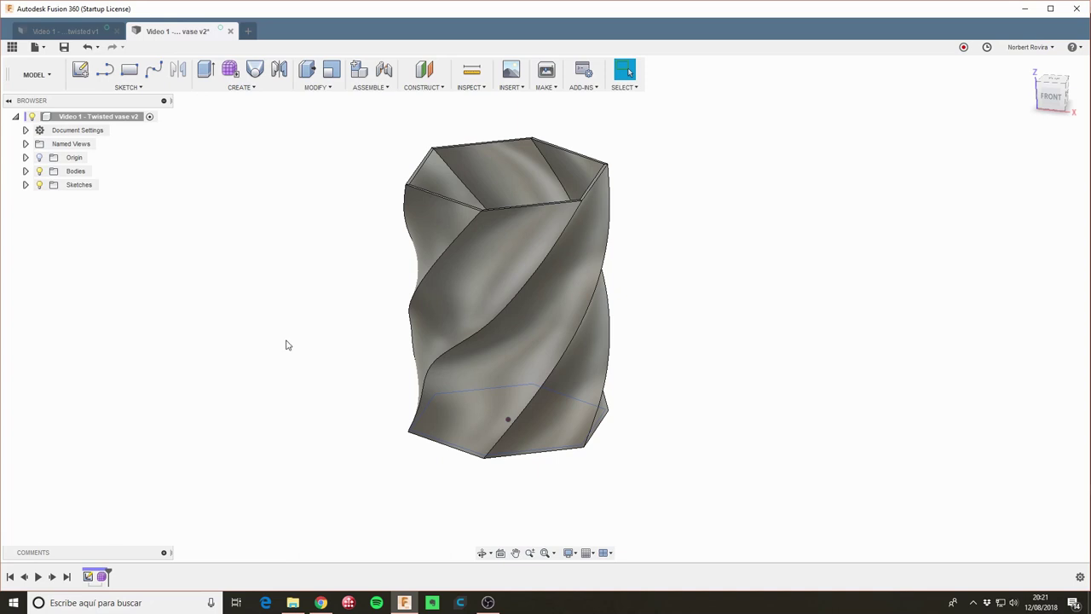
Step: Start a new design and begin a sketch on the XY ground plane
shift+middle_drag(650, 301, 636, 281)
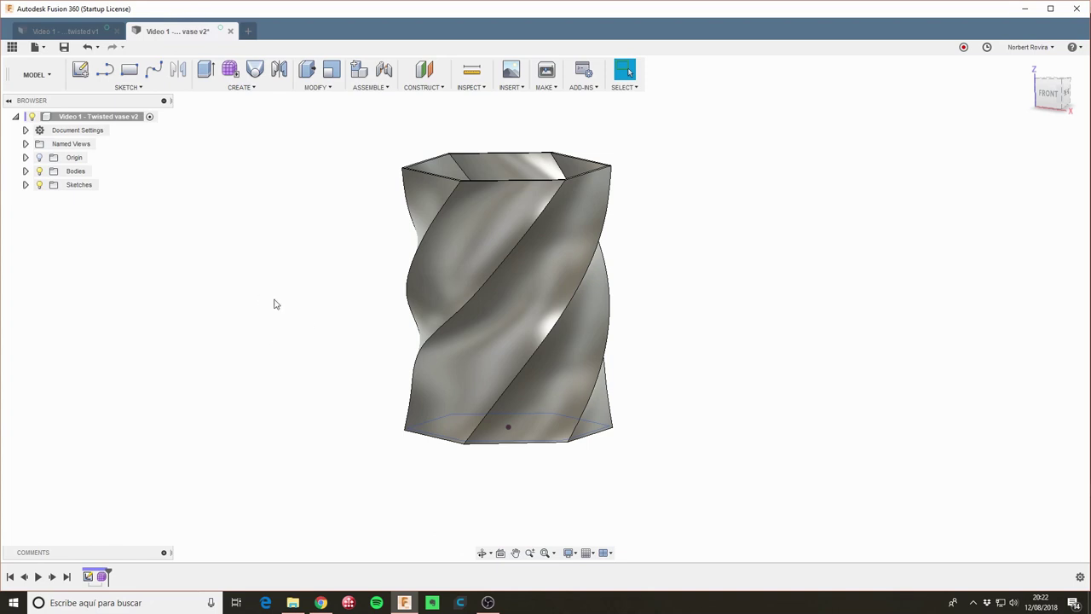
click(248, 32)
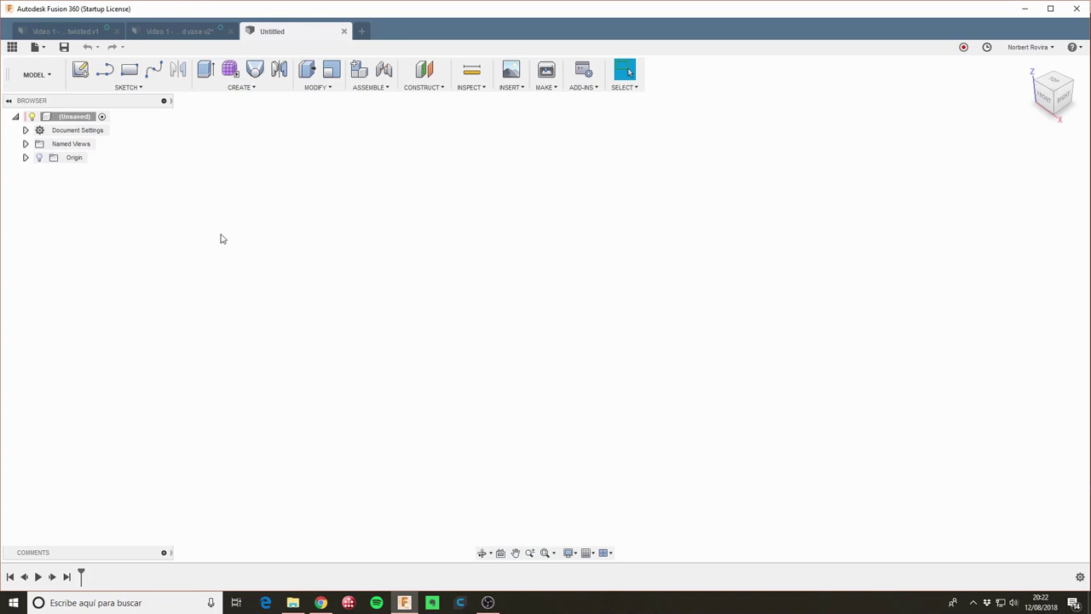
click(82, 82)
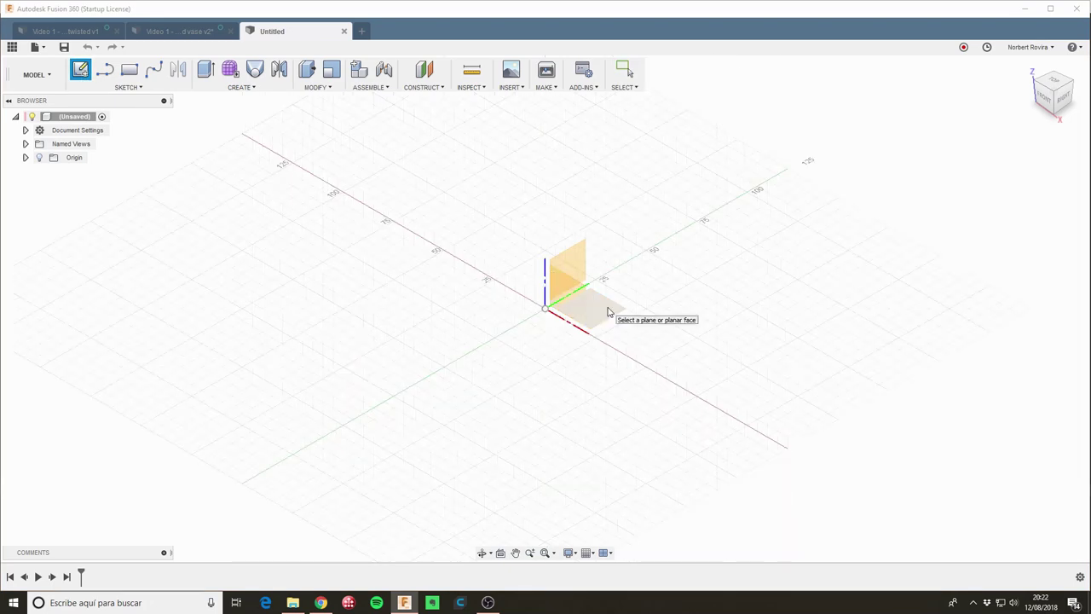
click(608, 312)
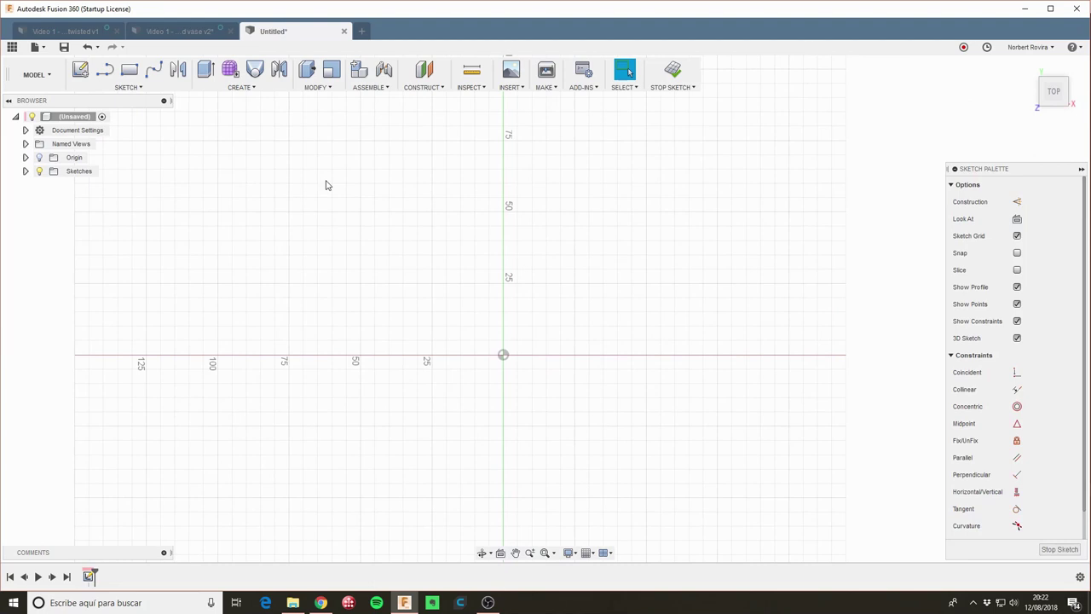
Step: Sketch a six-sided circumscribed polygon of 50 mm radius centred on the origin, then finish the sketch
click(141, 88)
mouse_move(92, 164)
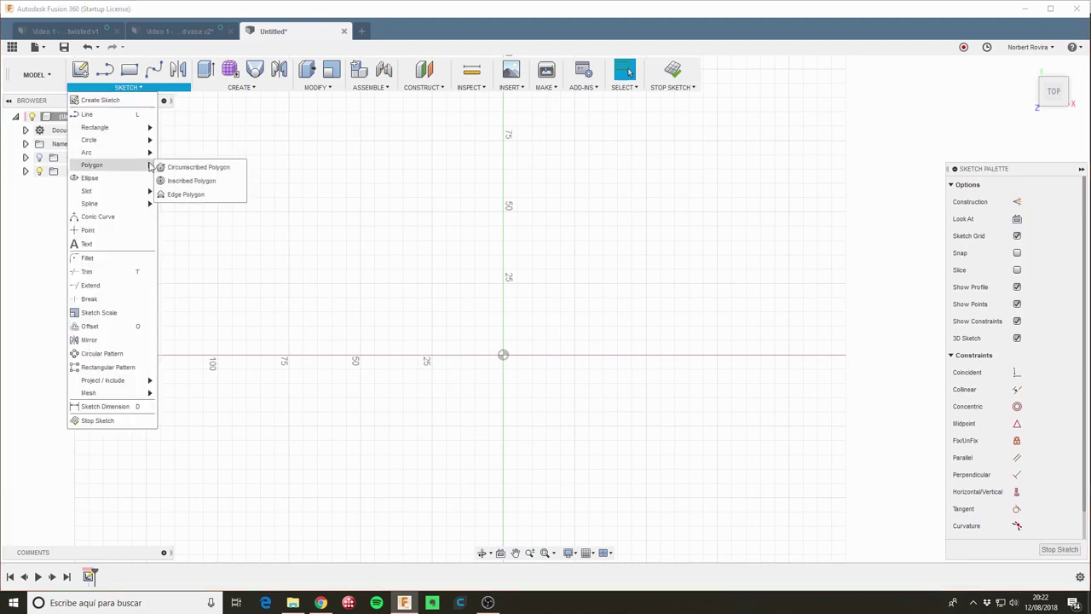
click(198, 169)
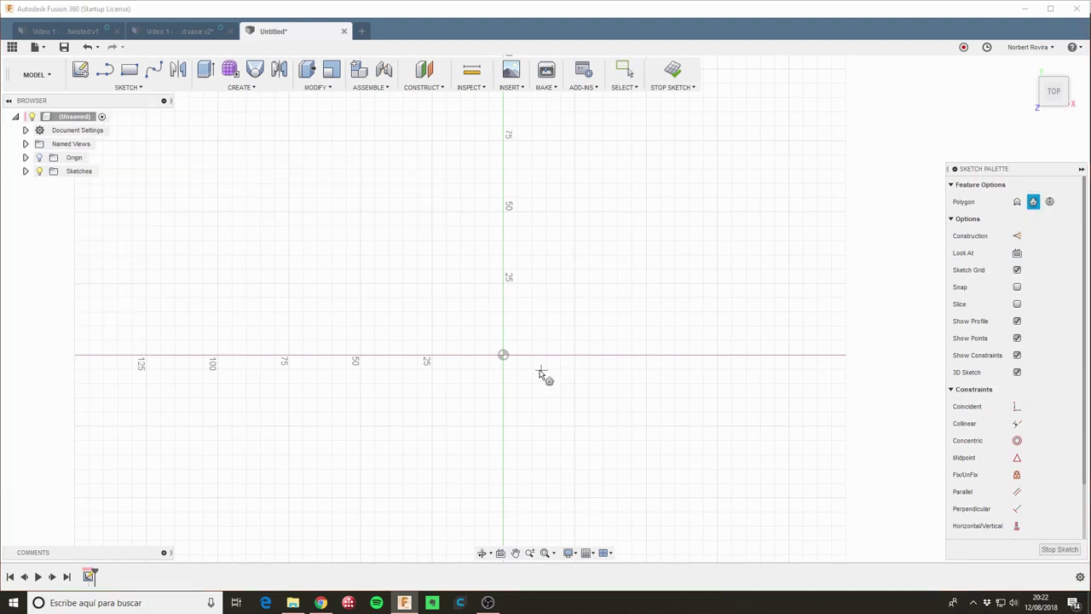
click(507, 358)
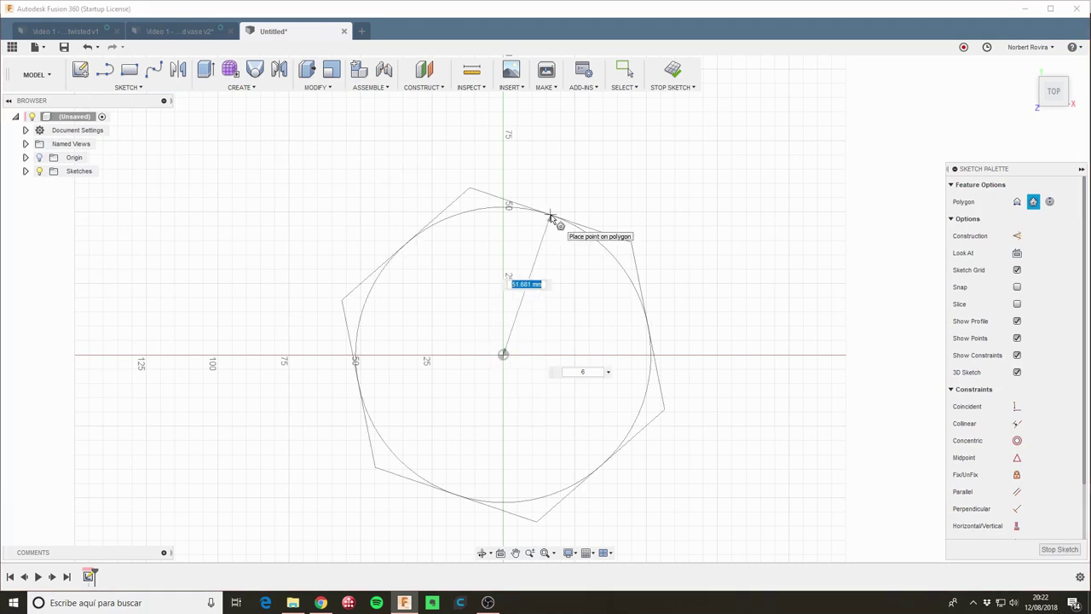
text(50)
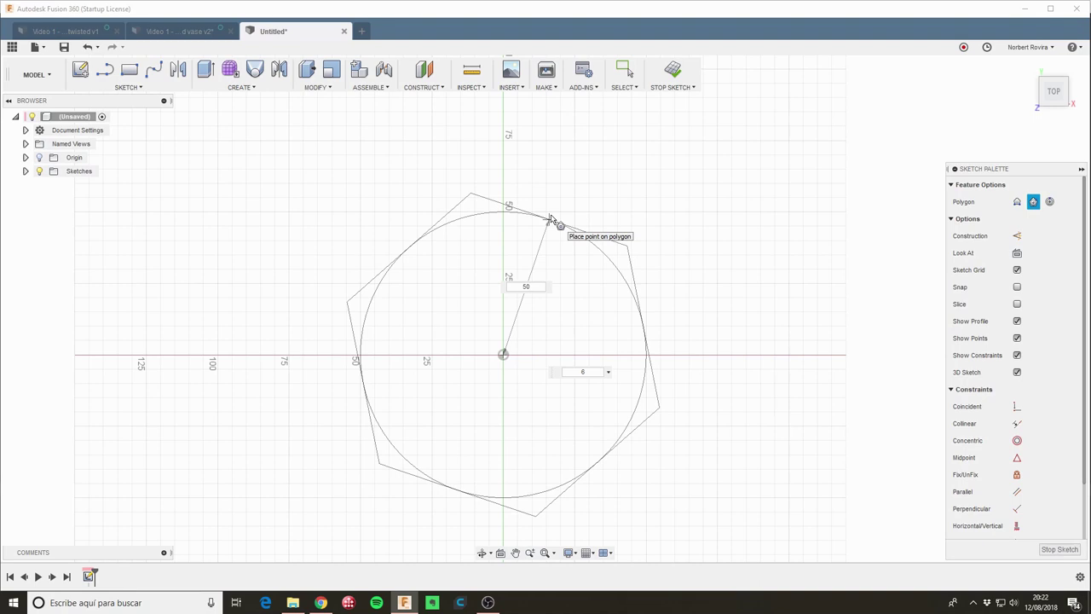
click(550, 220)
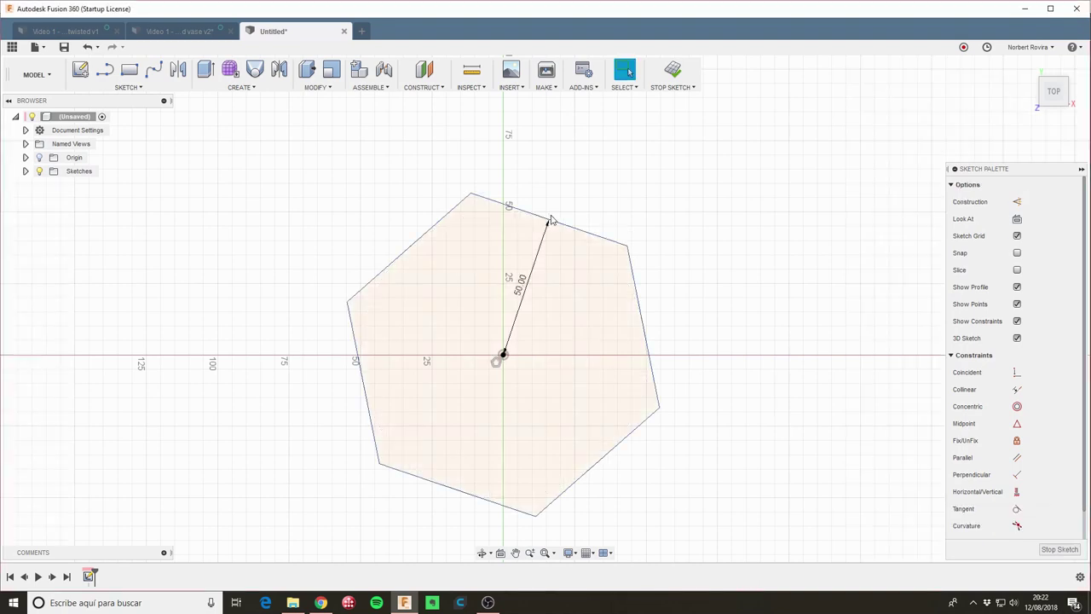
click(1060, 549)
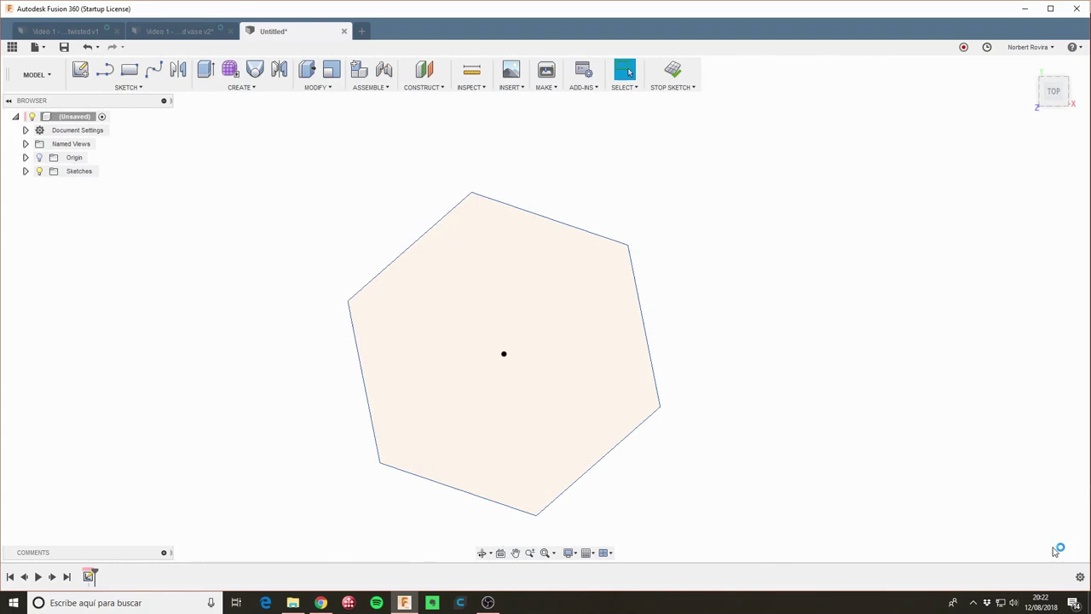
middle_drag(653, 258, 636, 282)
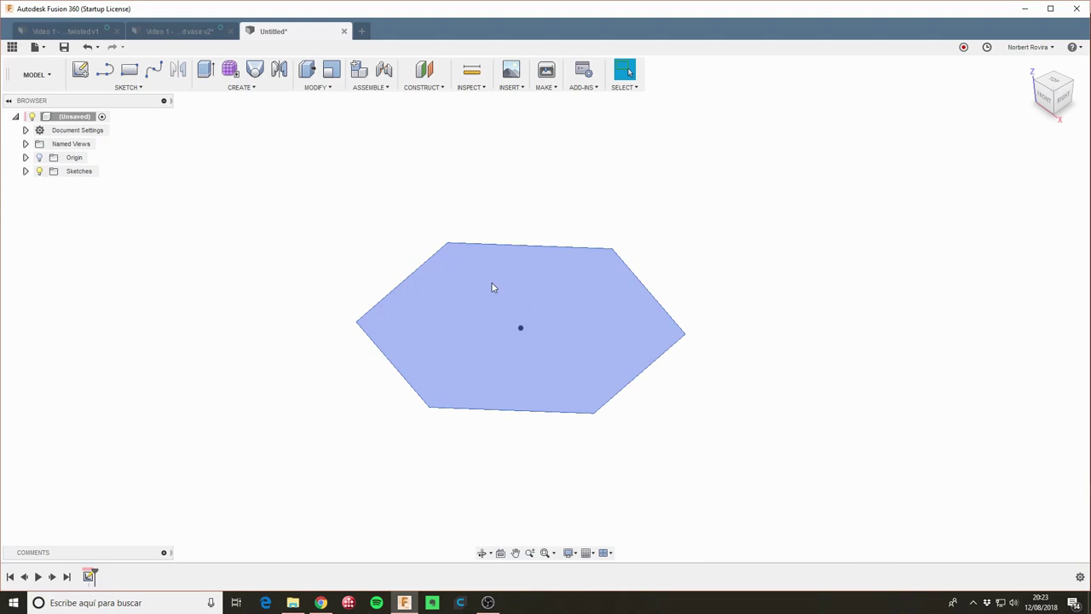
scroll(495, 286, down, 2)
middle_drag(636, 250, 580, 298)
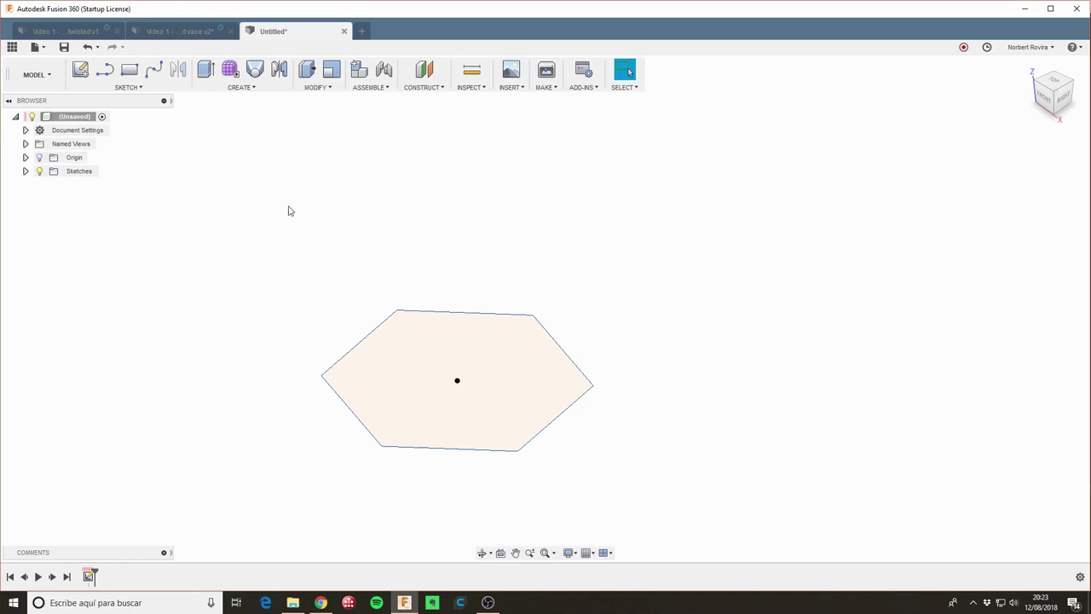
Step: Enter the Form environment and extrude the hexagon profile 150 mm high as a freeform body
click(258, 88)
click(223, 362)
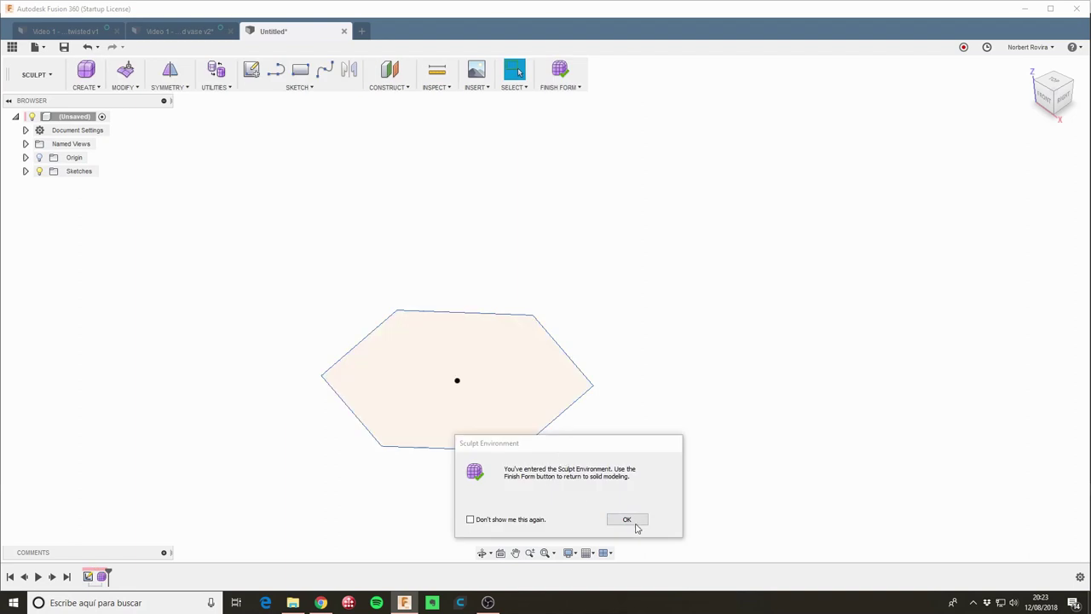
click(635, 522)
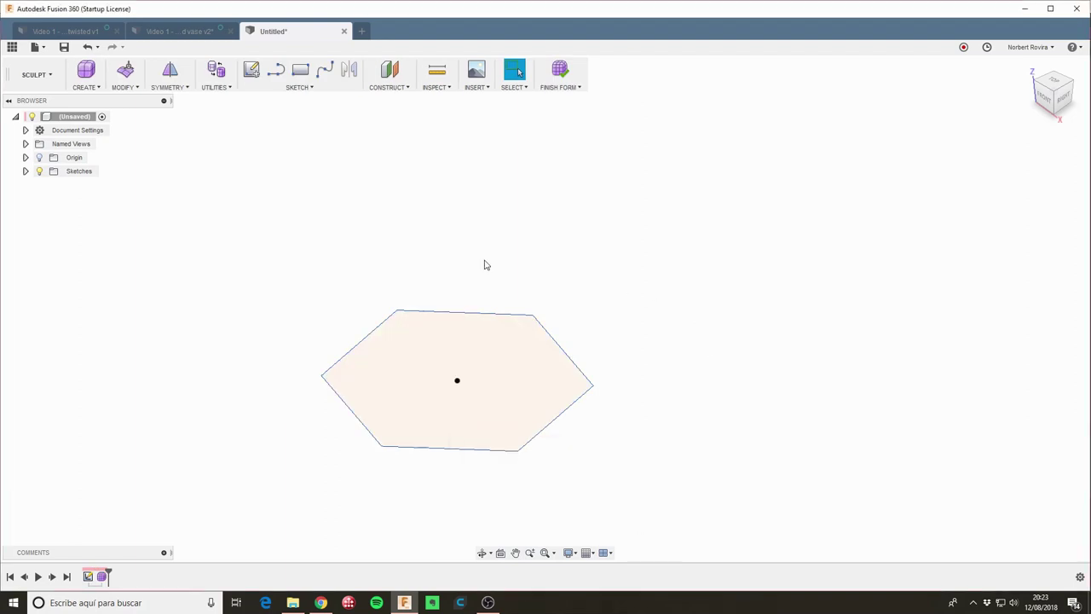
click(95, 85)
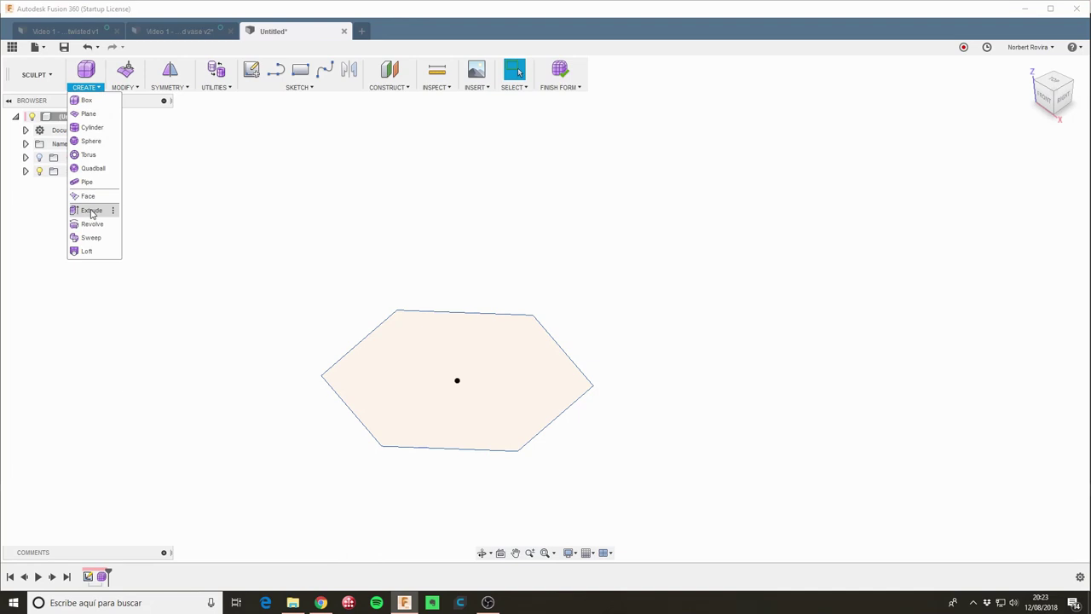
click(92, 213)
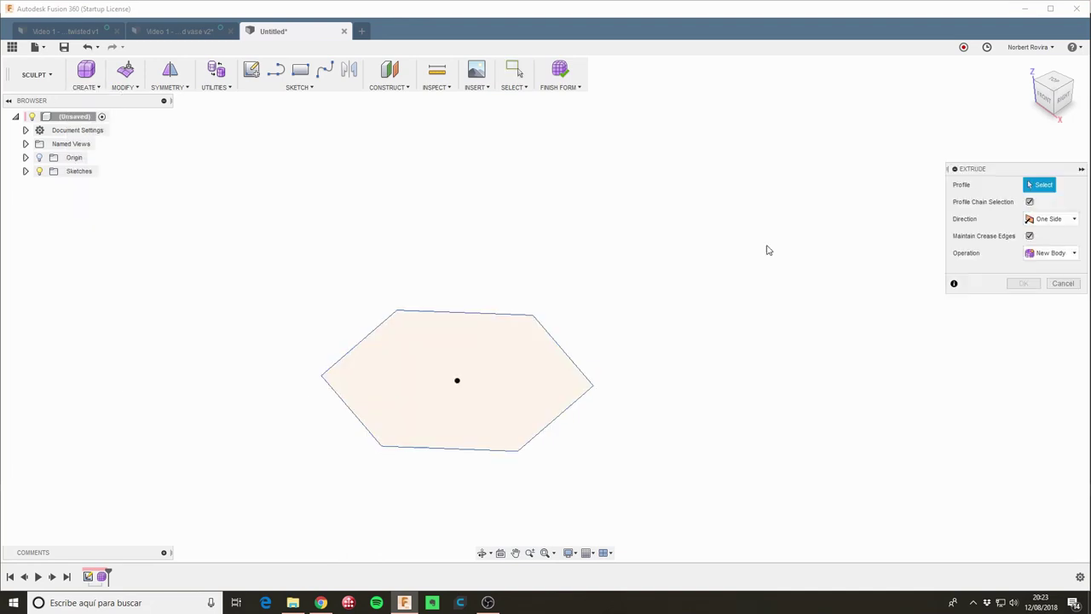
click(357, 423)
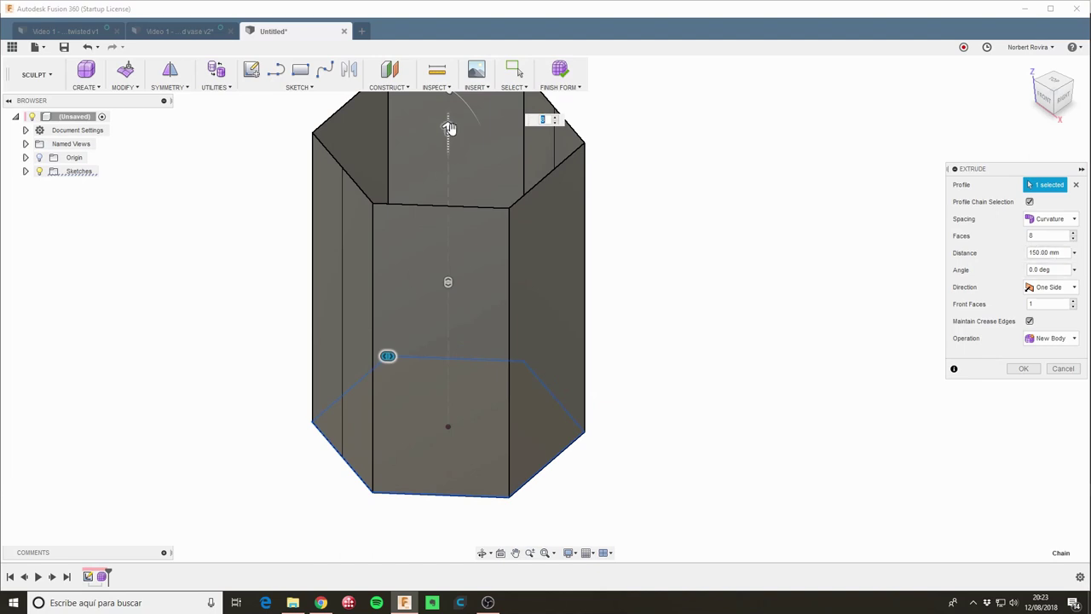
mouse_move(449, 128)
mouse_down()
mouse_move(448, 147)
mouse_move(416, 136)
mouse_up()
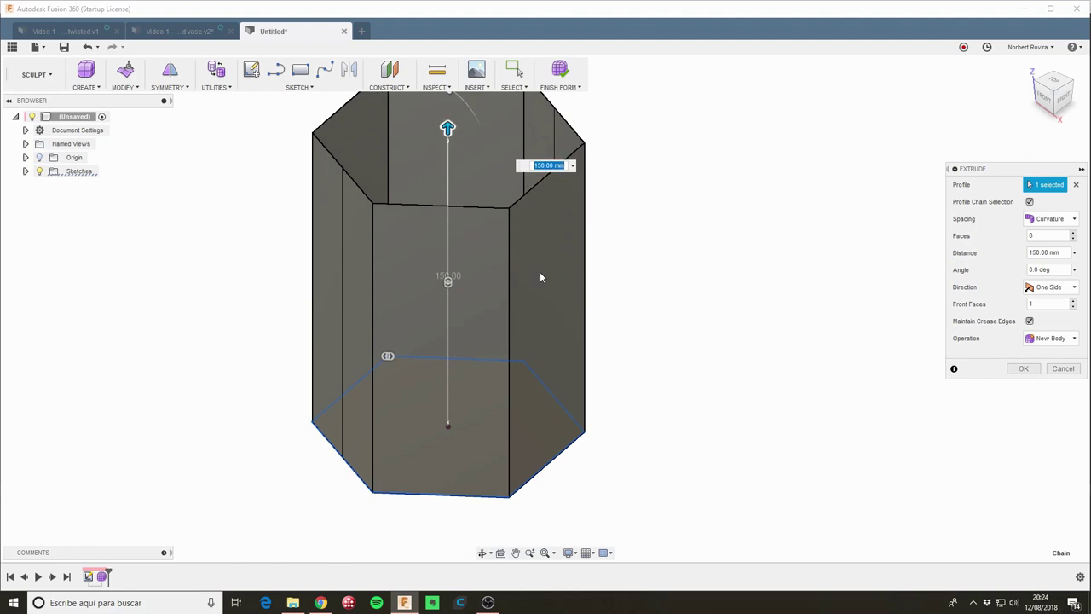
Step: Set the extrusion to 6 faces around and 6 height divisions, and confirm it
click(1075, 239)
click(1076, 238)
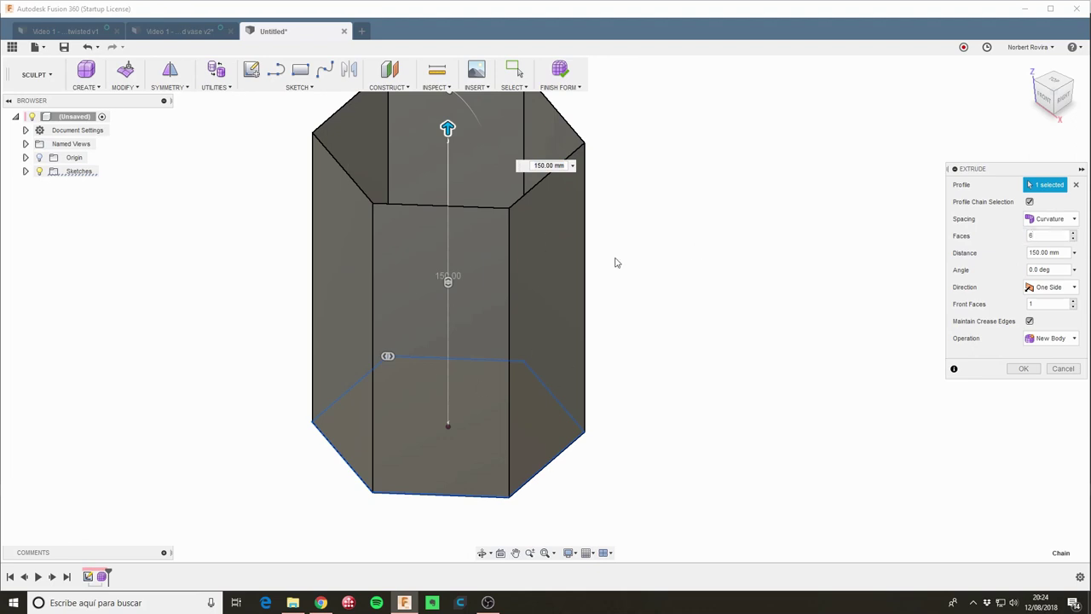
click(1075, 302)
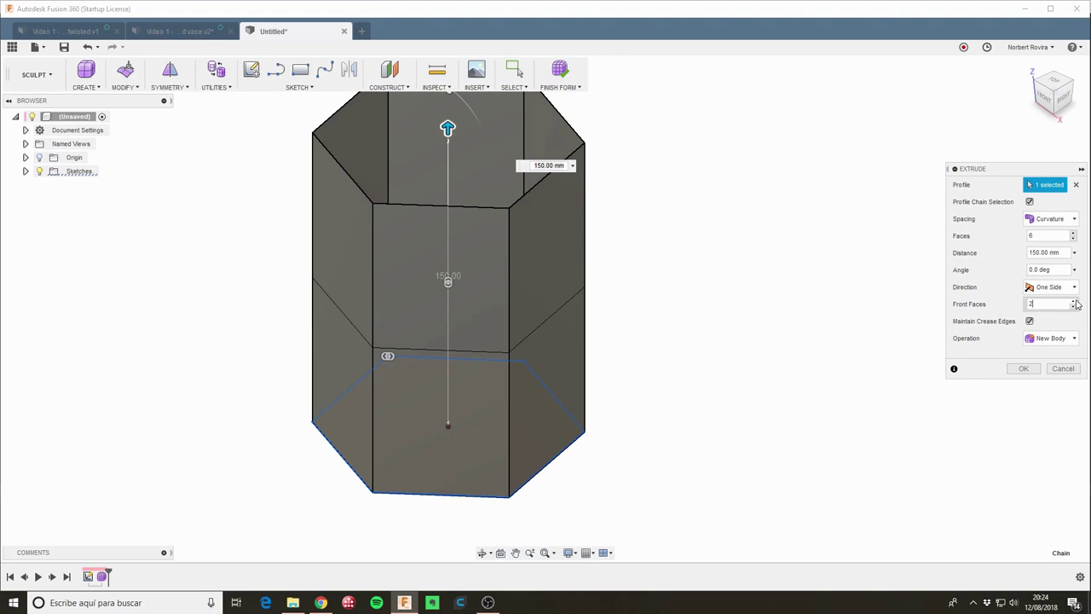
click(1074, 302)
click(1075, 302)
click(1074, 302)
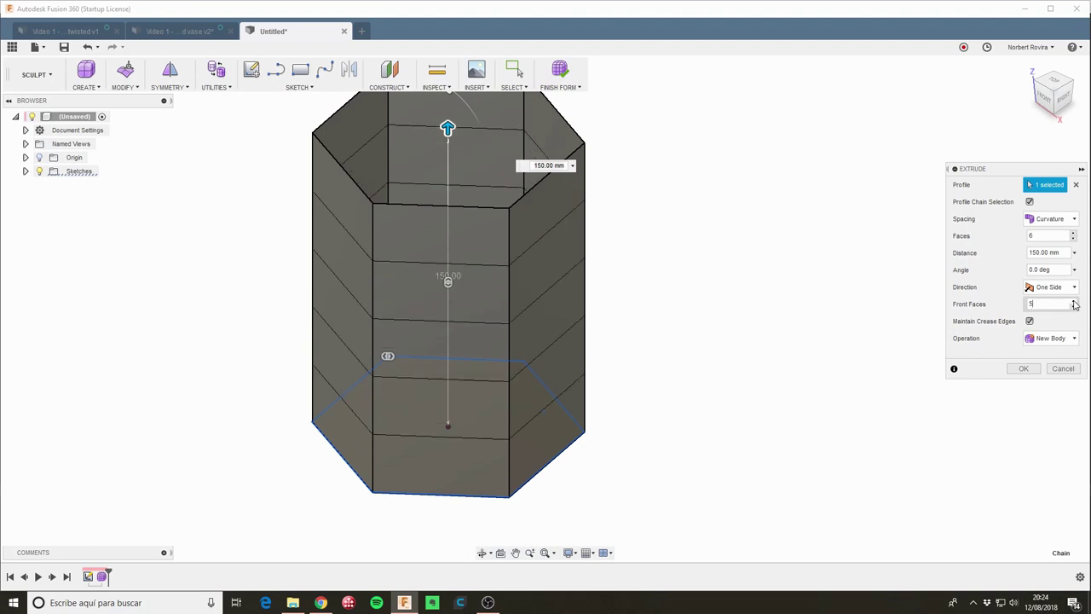
click(1074, 301)
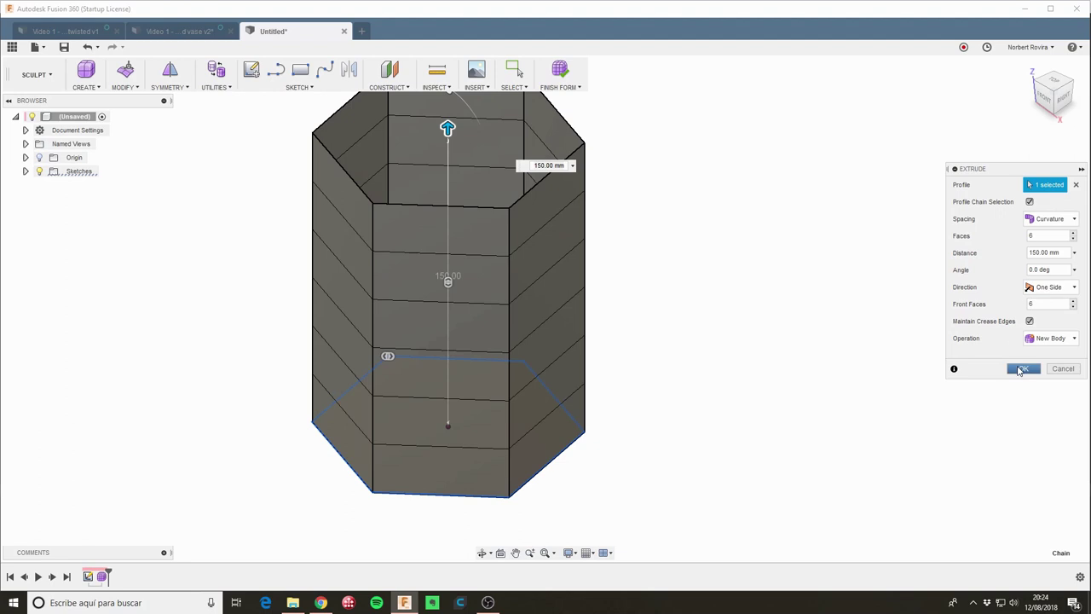
click(1022, 369)
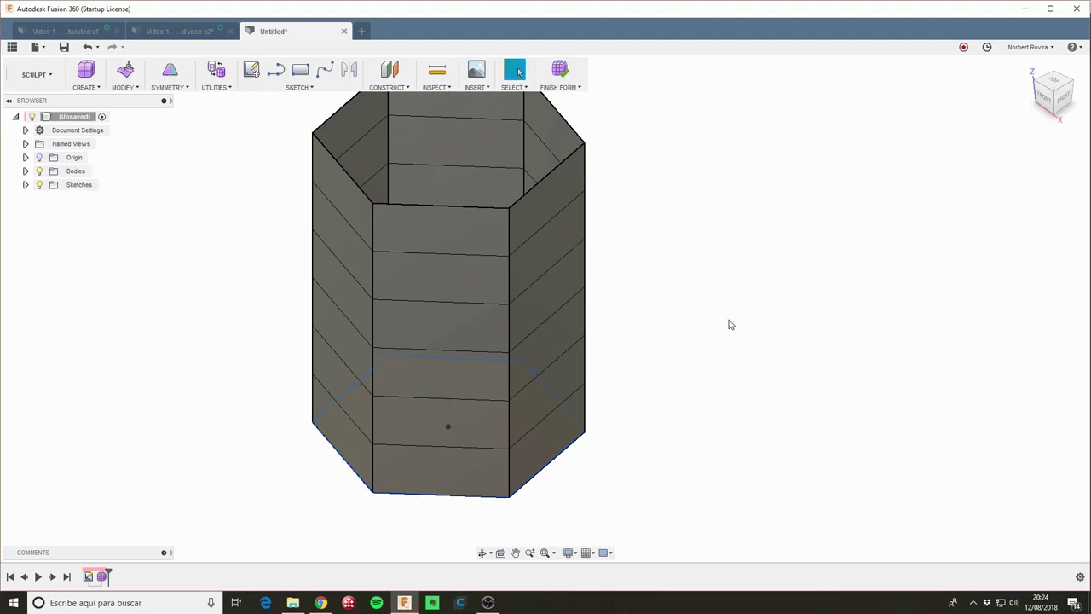
Step: Select the vase's horizontal edge loops, from the bottom ring up to the top rim
mouse_move(637, 247)
shift+middle_down()
mouse_move(666, 307)
mouse_move(613, 216)
mouse_move(658, 221)
mouse_move(676, 238)
mouse_move(668, 220)
mouse_move(639, 281)
mouse_move(637, 259)
mouse_move(648, 282)
shift+middle_up()
mouse_move(654, 236)
shift+middle_down()
mouse_move(648, 375)
mouse_move(638, 319)
shift+middle_up()
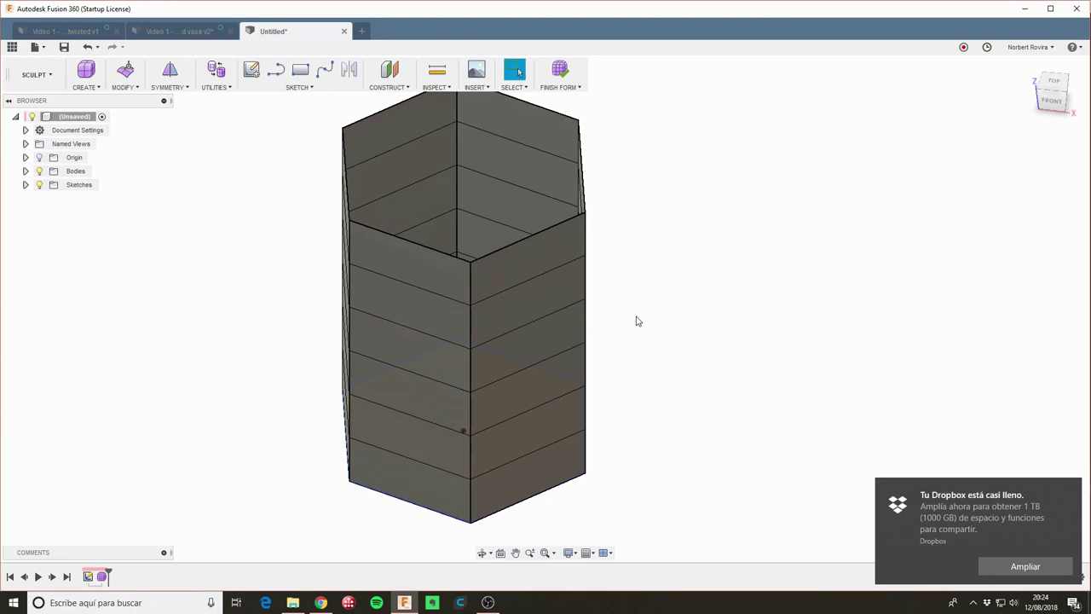
click(1073, 489)
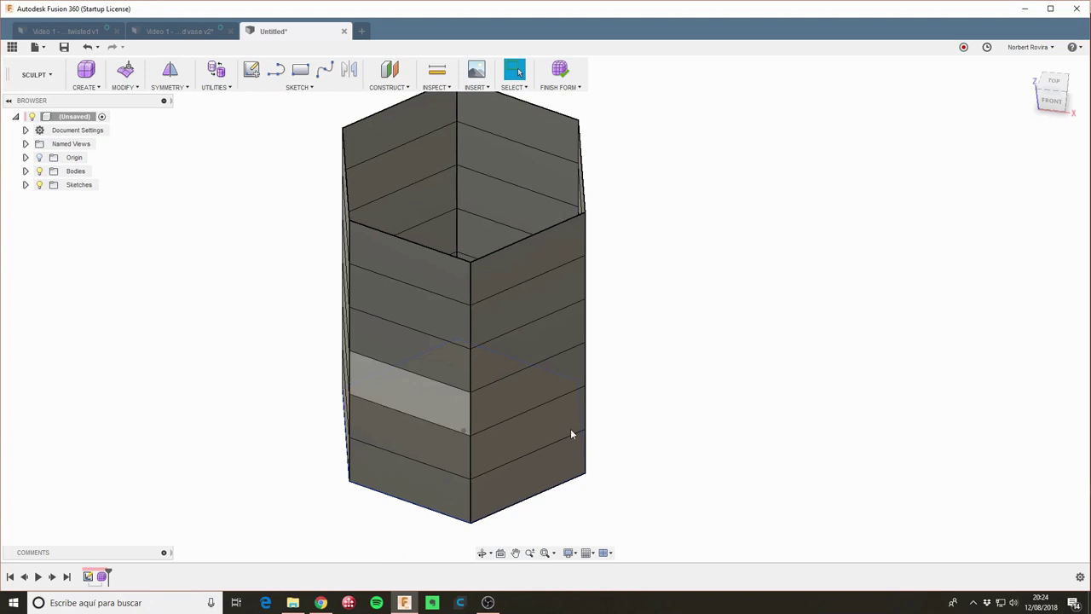
double_click(416, 466)
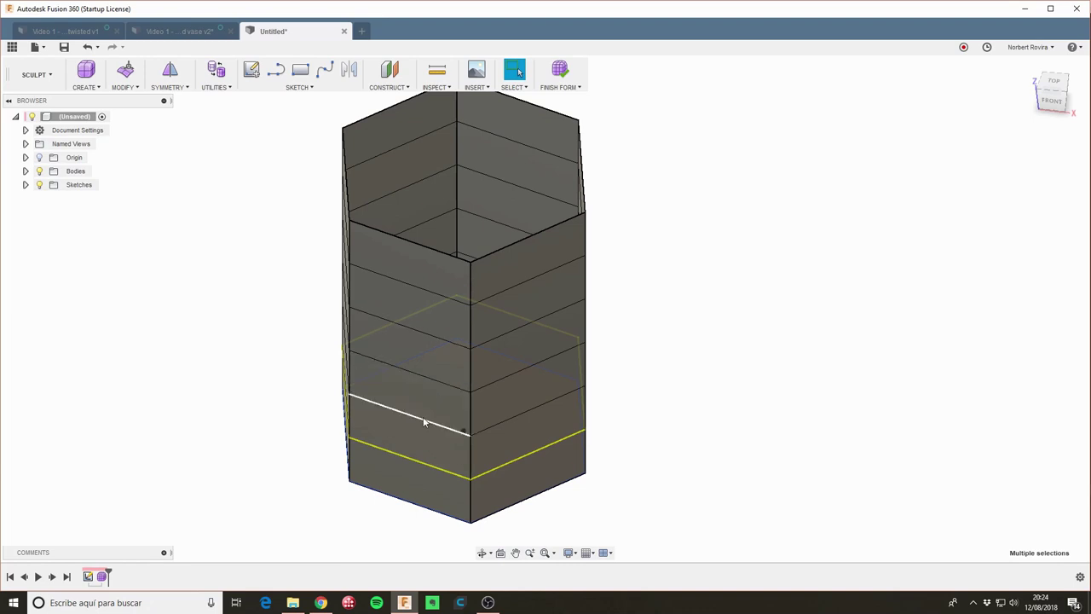
shift+double_click(424, 421)
shift+double_click(428, 383)
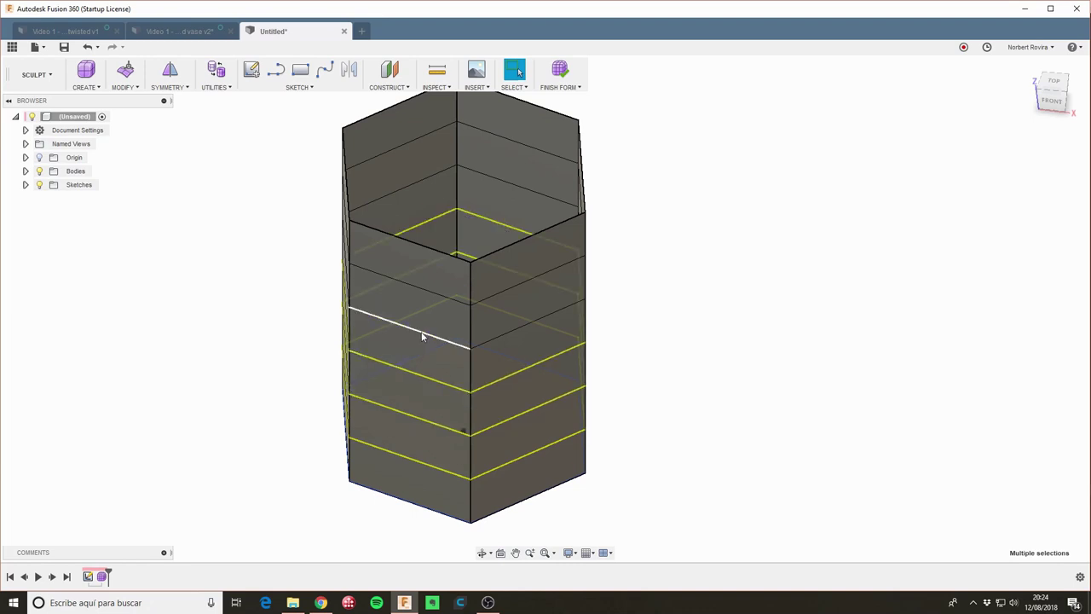
shift+double_click(422, 336)
shift+double_click(418, 290)
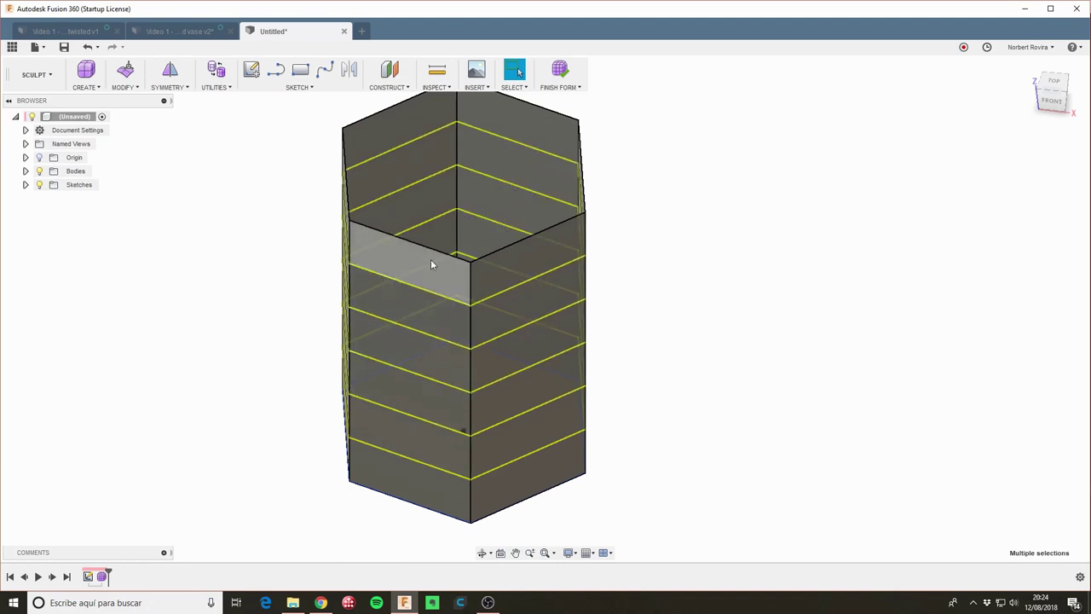
shift+double_click(430, 249)
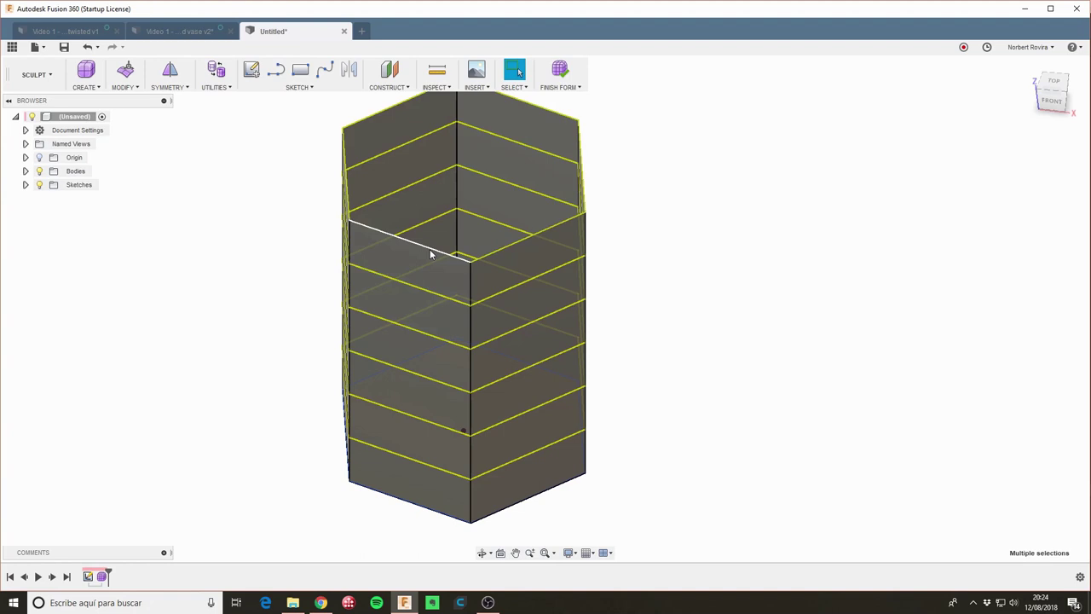
Step: Use Edit Form to rotate the selected edge rings about the vertical axis
right_click(529, 223)
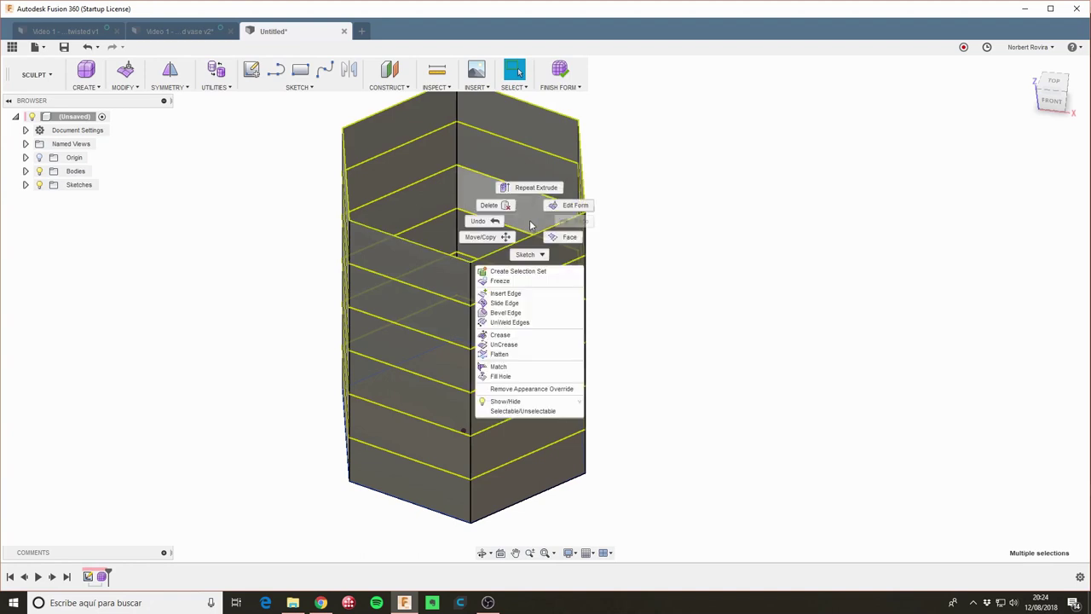
click(574, 206)
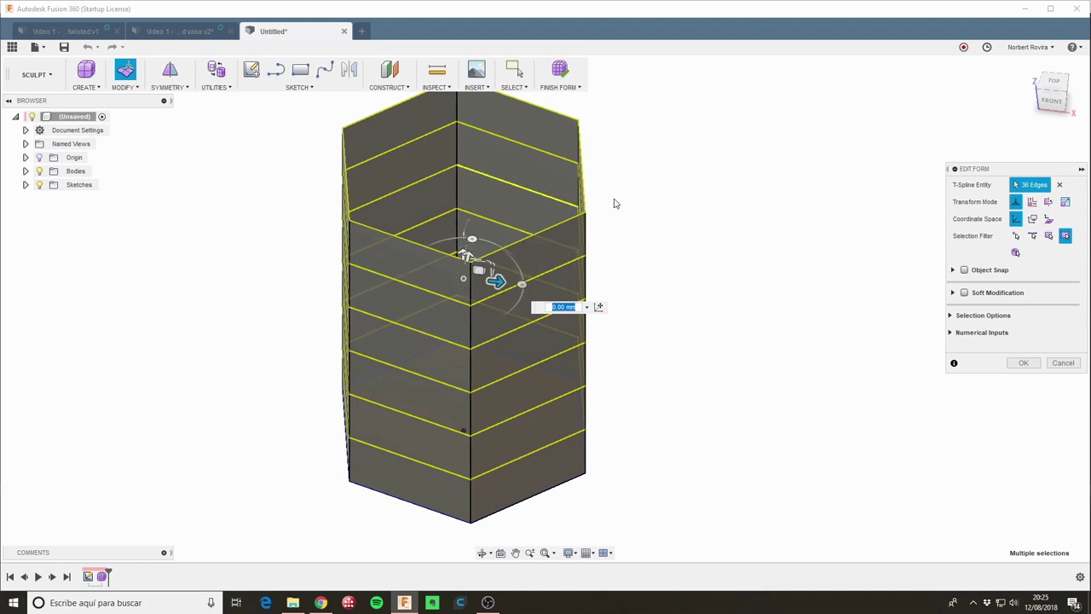
shift+middle_drag(614, 203, 590, 203)
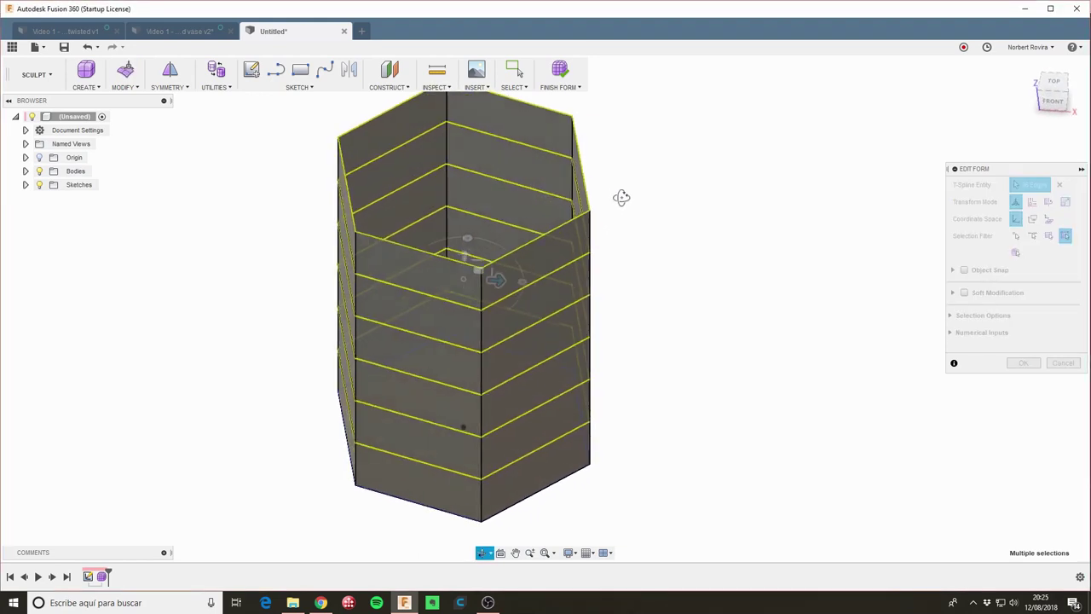
click(466, 238)
drag(466, 238, 446, 239)
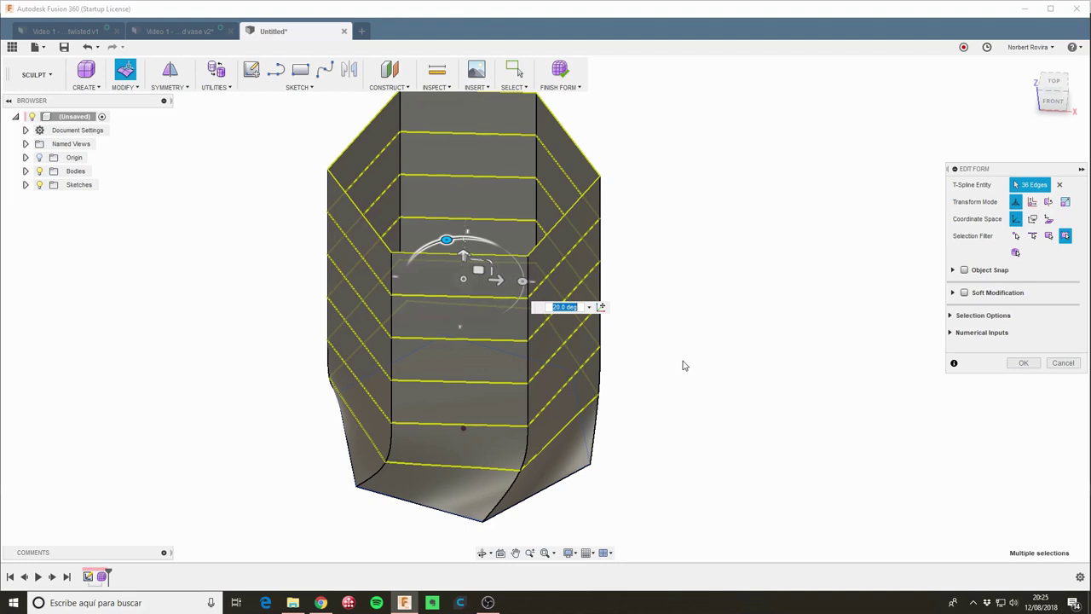
Step: Reselect five edge rings from low on the vase upward and twist them about the vertical axis
key(Escape)
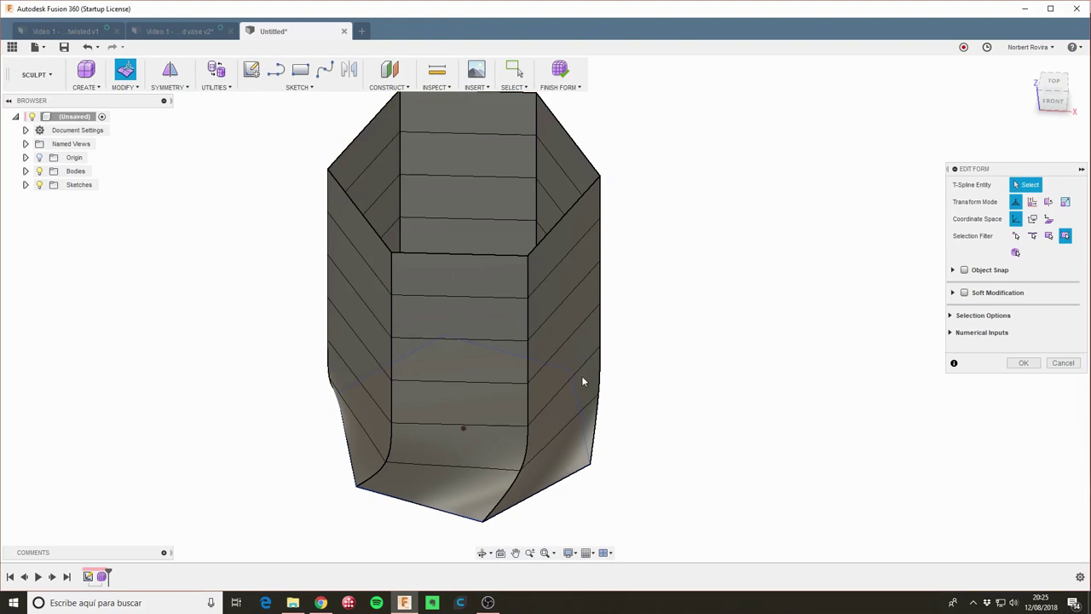
double_click(475, 426)
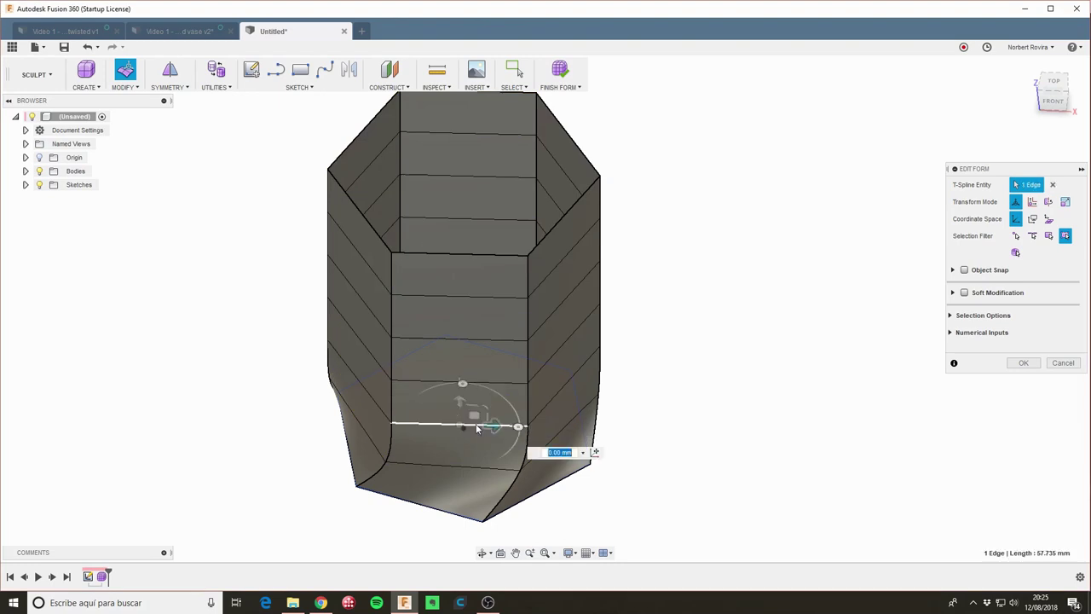
shift+double_click(438, 383)
shift+double_click(419, 340)
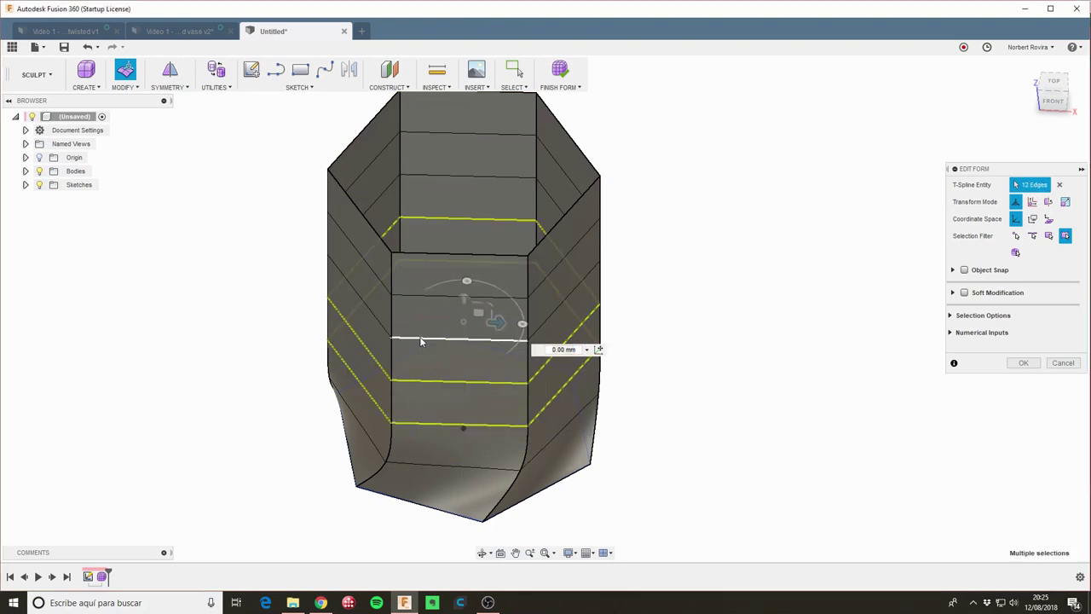
shift+double_click(407, 298)
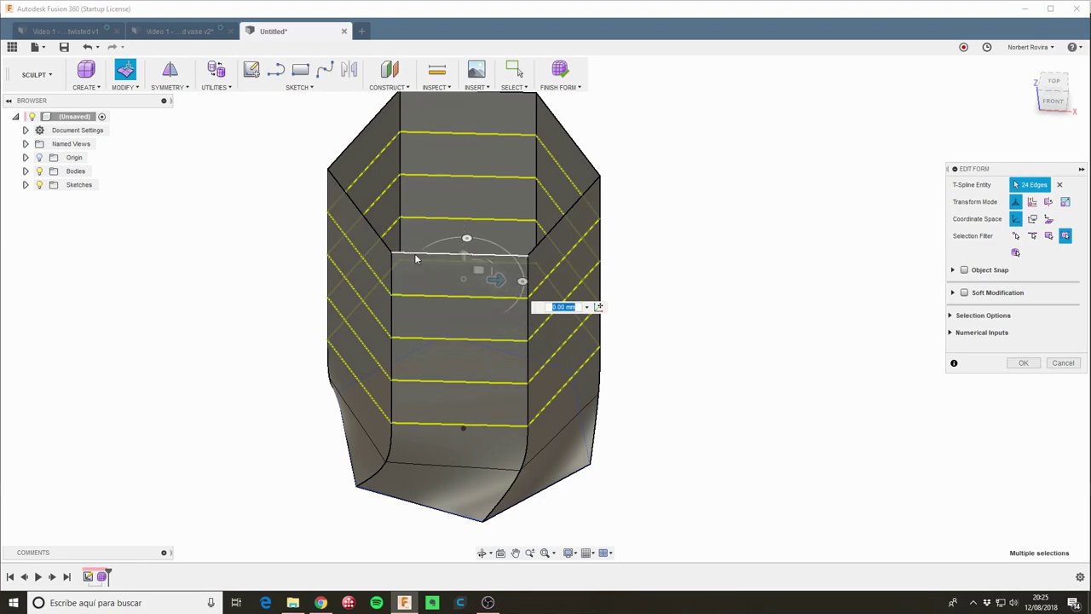
shift+double_click(414, 253)
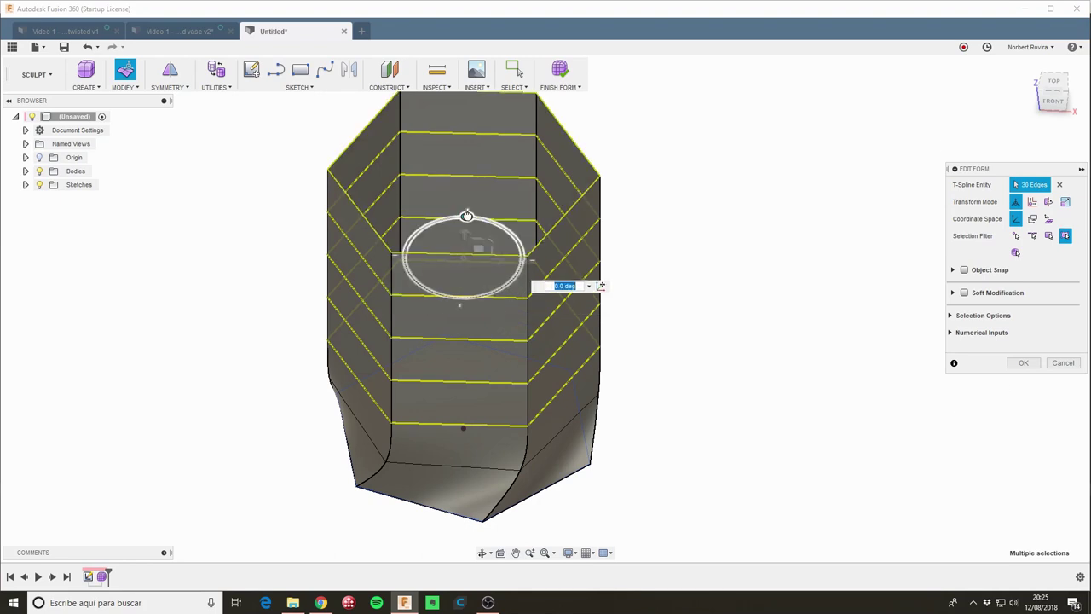
drag(466, 214, 447, 219)
Step: Select the upper edges and edge rings of the vase
click(686, 344)
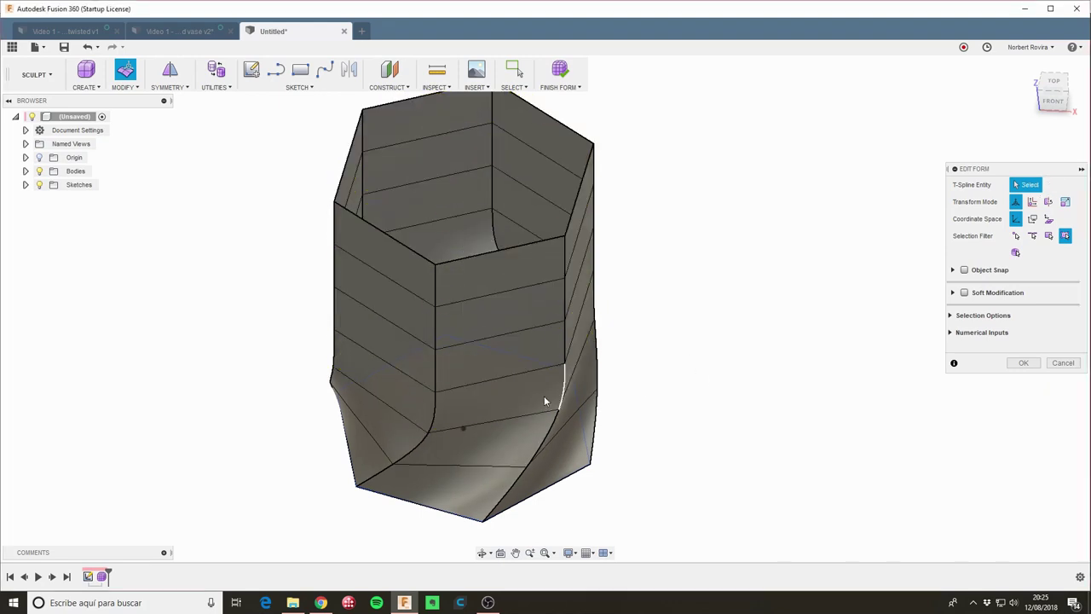
click(508, 378)
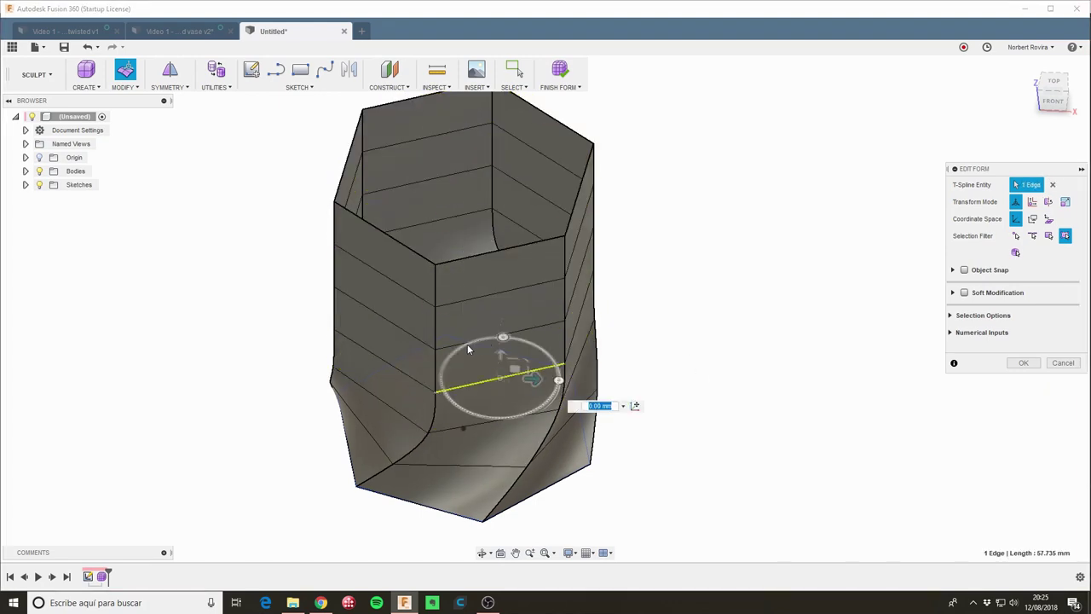
shift+click(446, 348)
shift+click(445, 310)
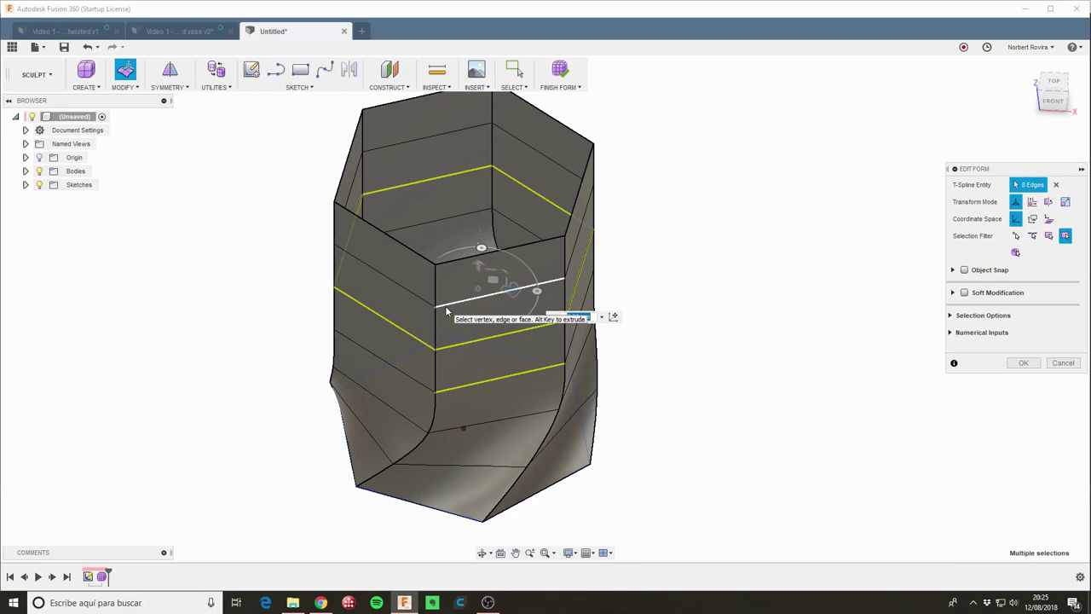
shift+click(449, 303)
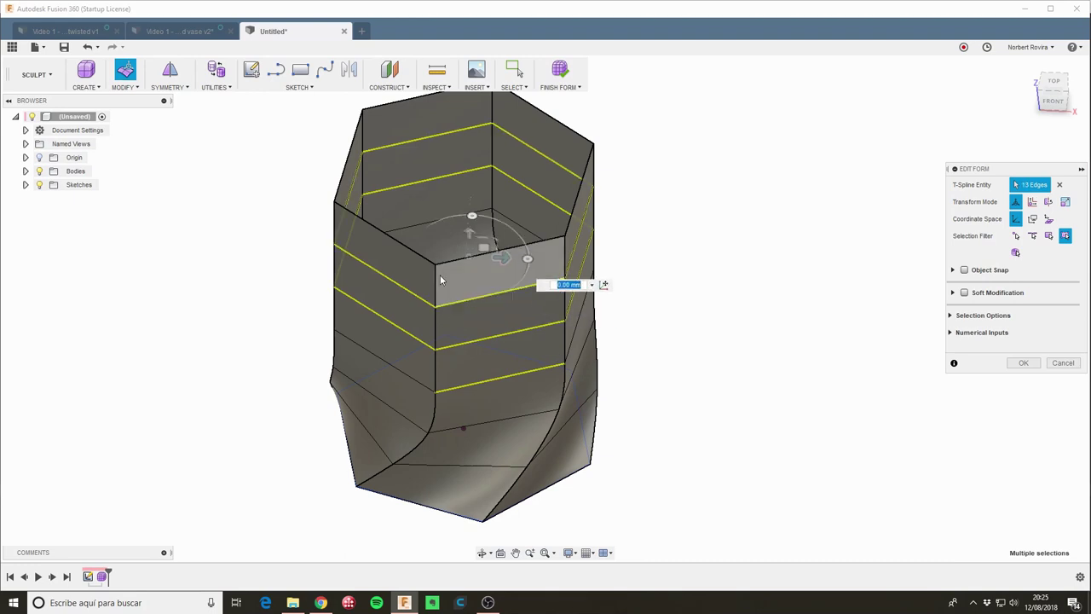
shift+click(446, 262)
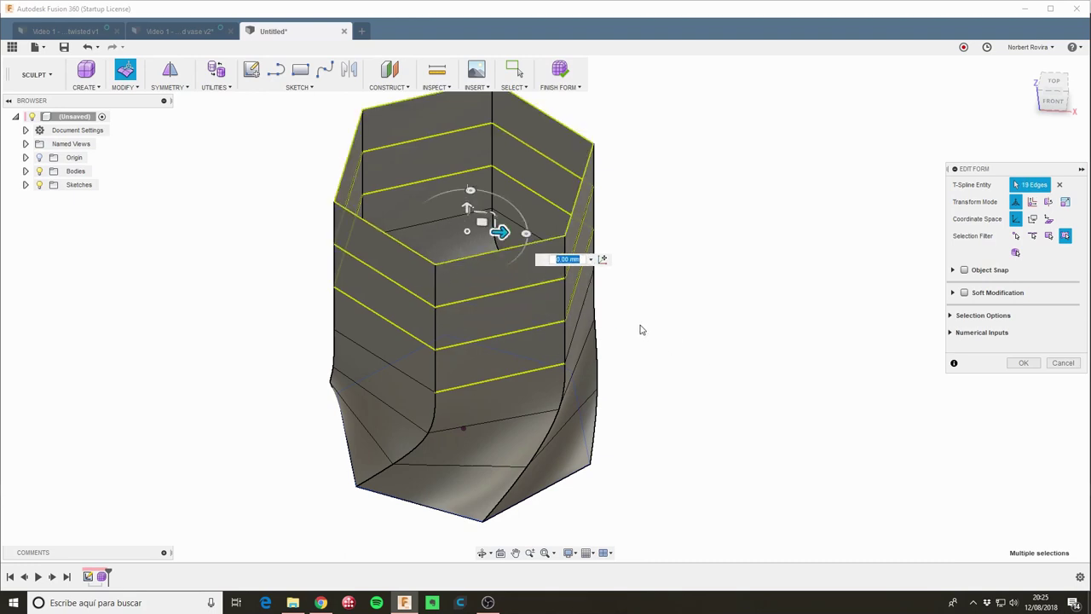
Step: Adjust the selection to only the upper rings and rotate them a further 20°
shift+middle_drag(645, 319, 617, 302)
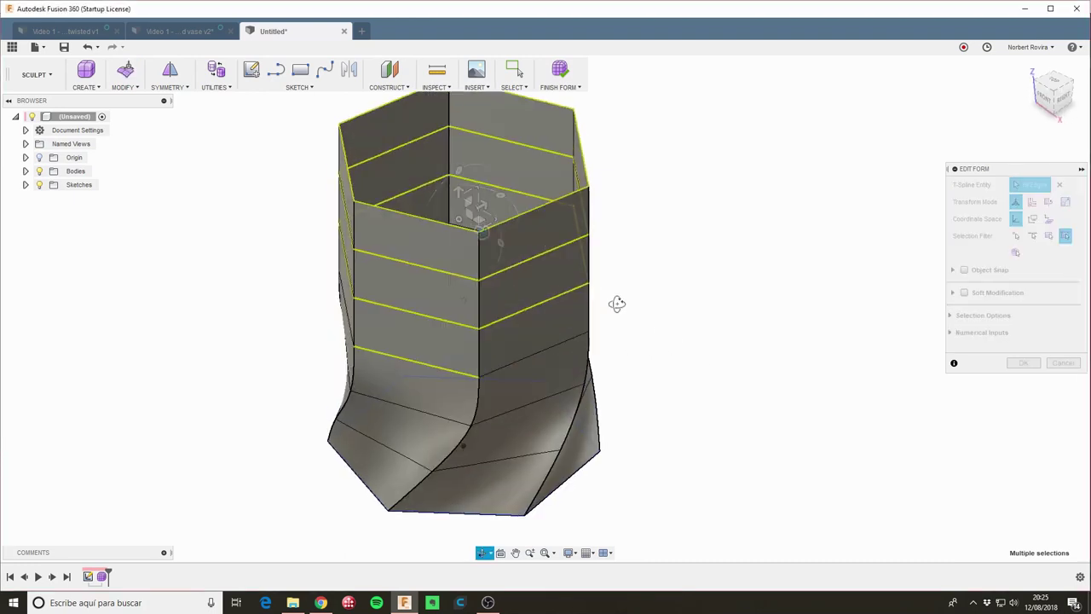
shift+click(501, 368)
shift+middle_drag(670, 338, 733, 319)
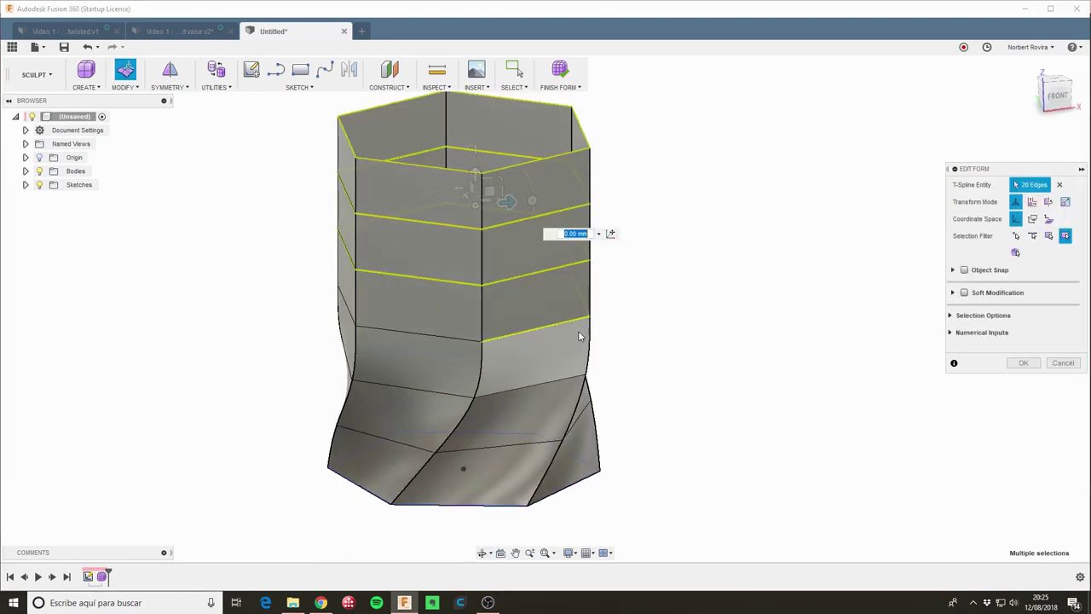
shift+click(549, 326)
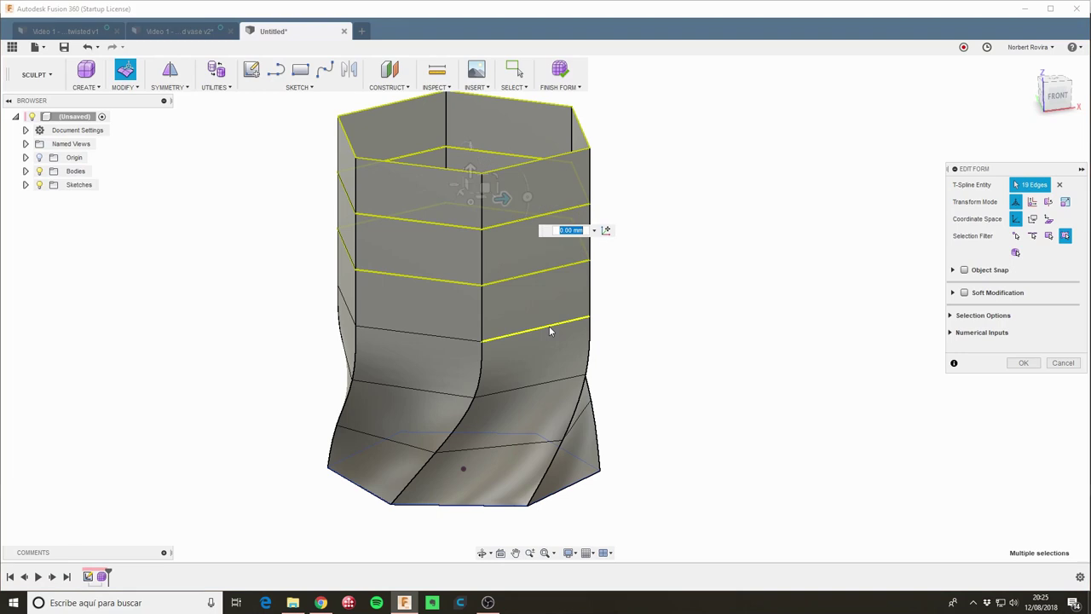
shift+middle_drag(645, 282, 657, 335)
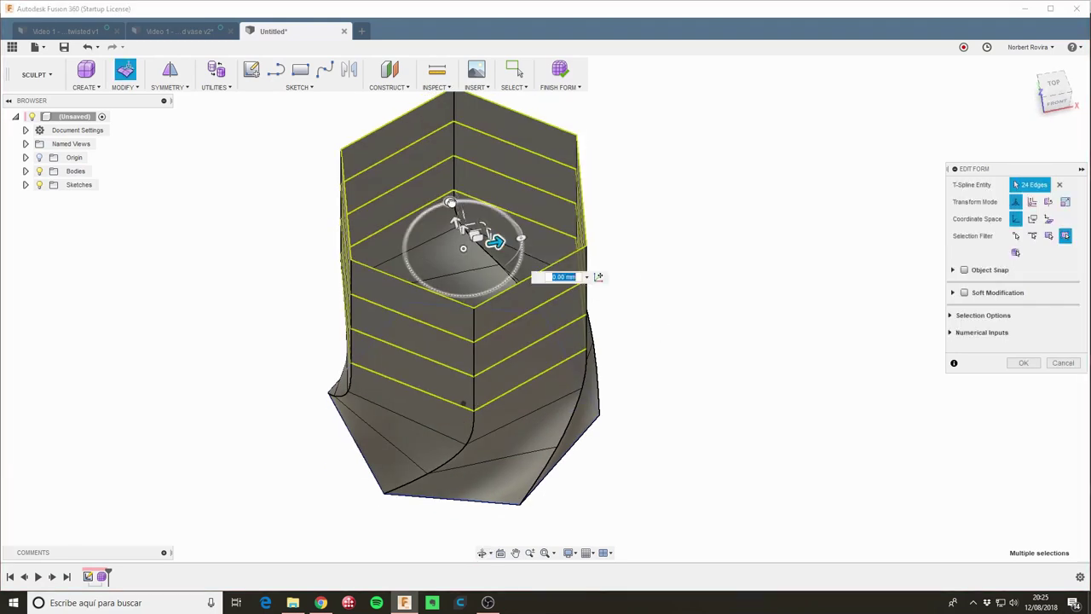
drag(450, 203, 423, 200)
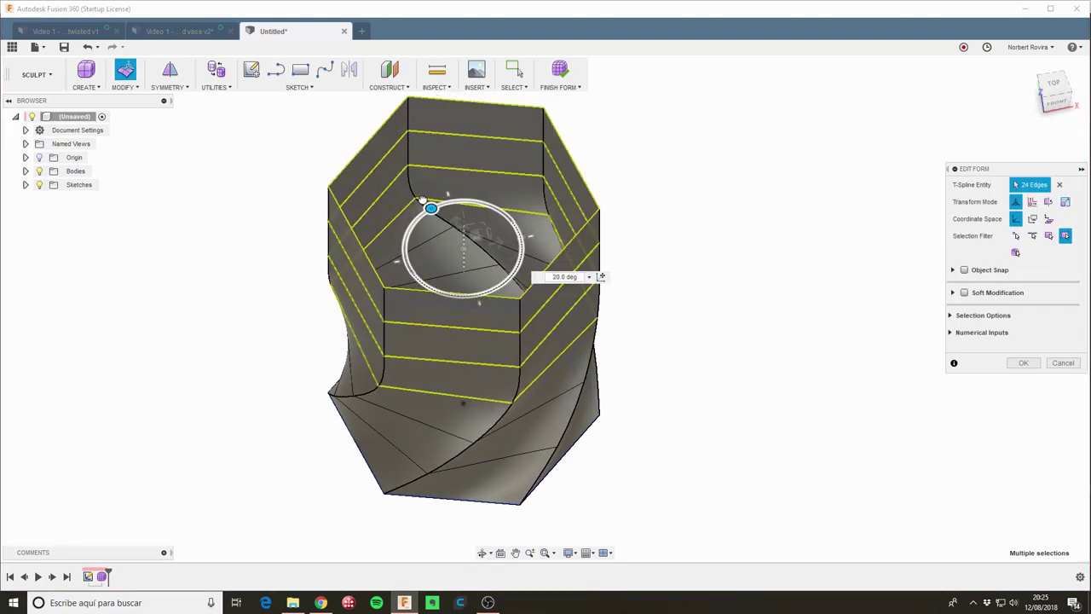
click(661, 439)
shift+middle_drag(658, 446, 663, 405)
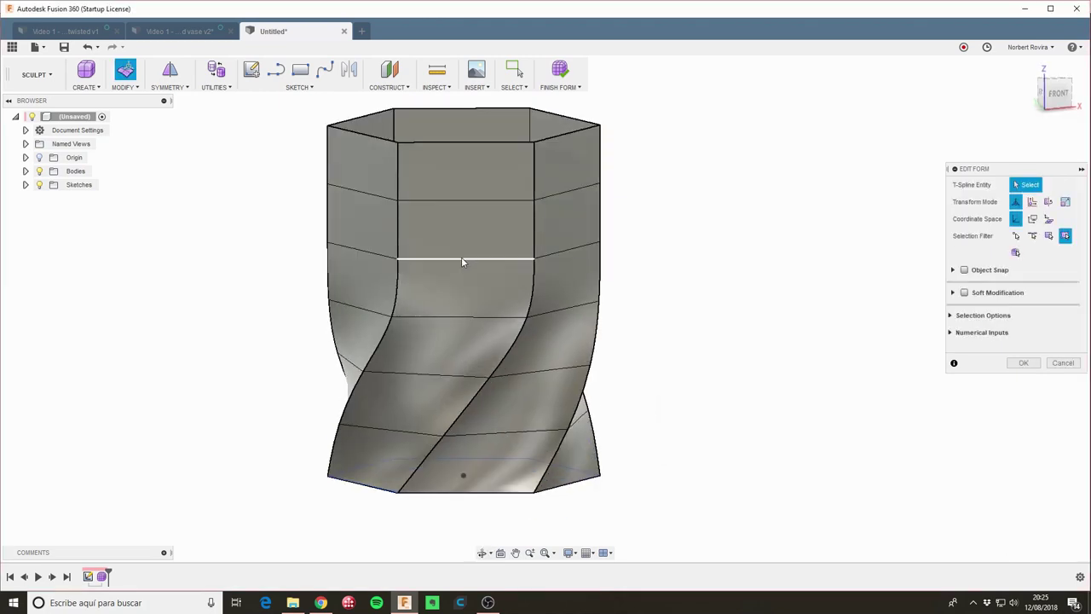
Step: Select the three upper edge rings and twist them 10° about the vase axis
click(461, 257)
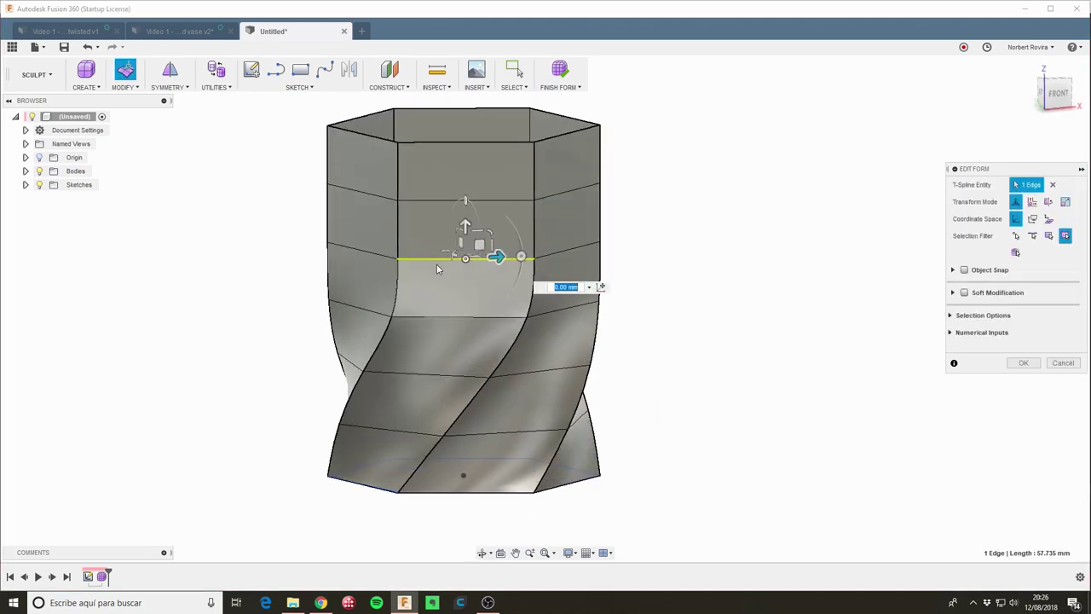
double_click(431, 259)
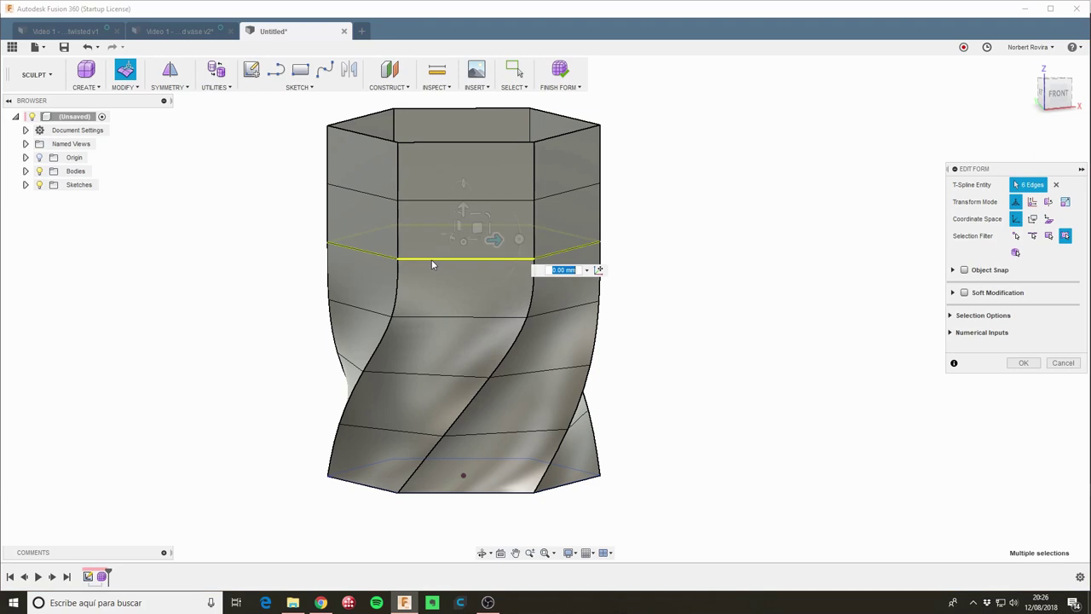
shift+double_click(425, 201)
shift+double_click(434, 144)
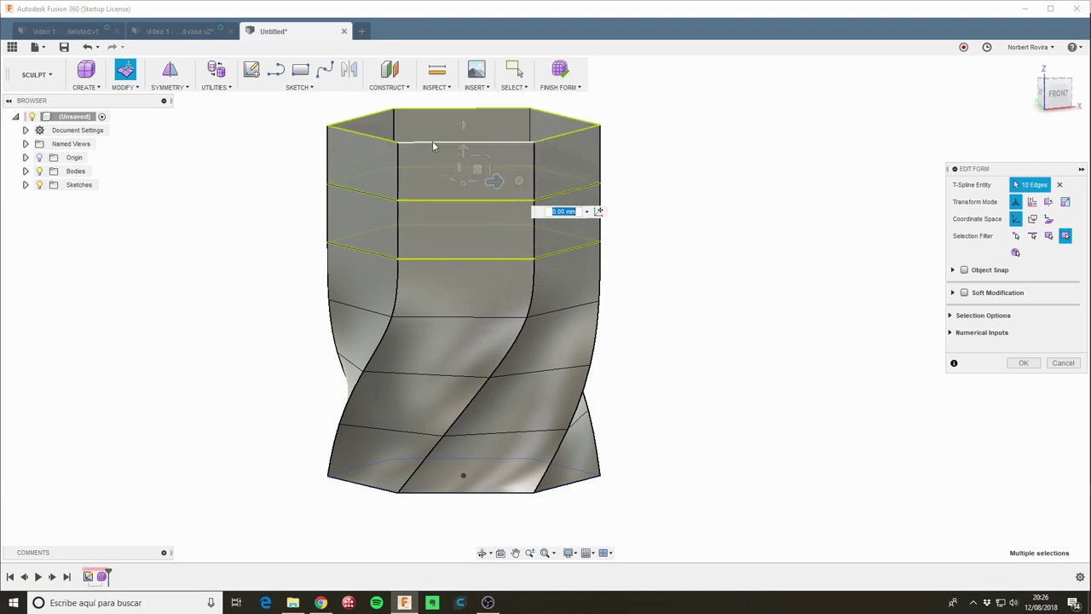
shift+middle_drag(667, 202, 664, 230)
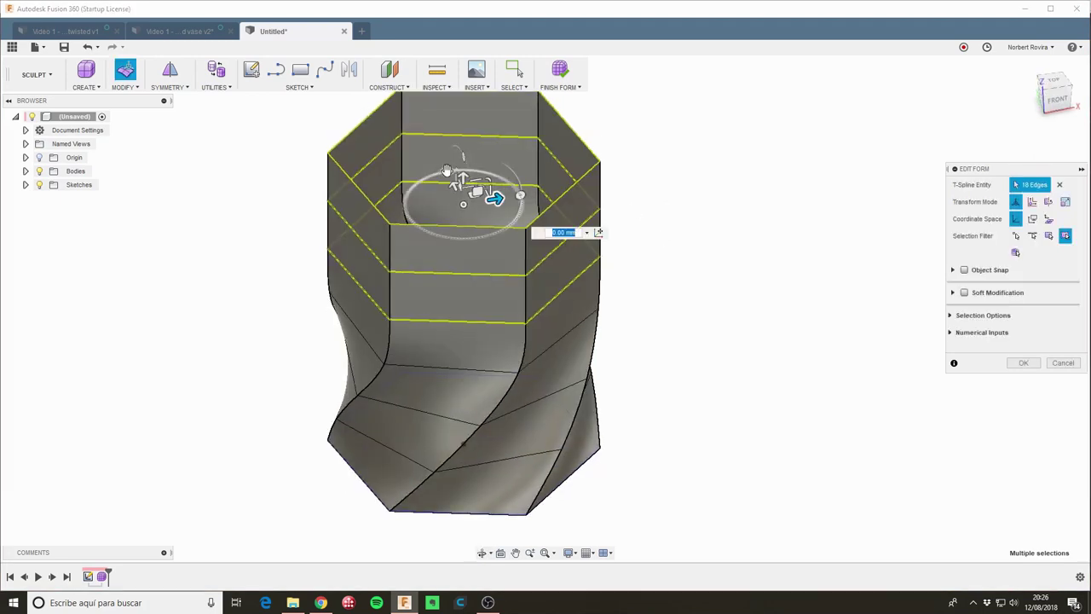
drag(448, 169, 433, 176)
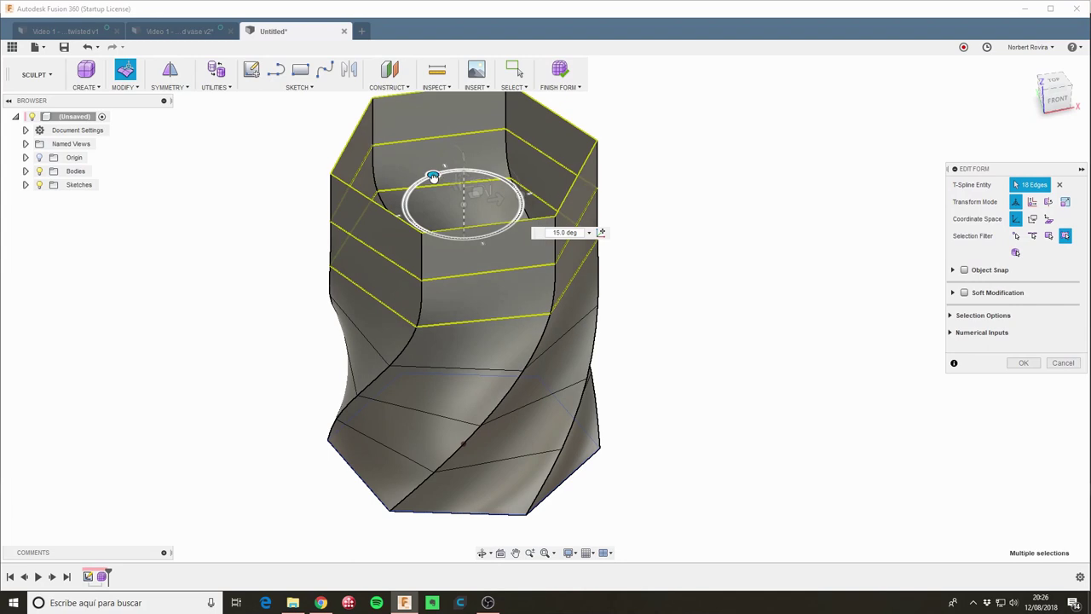
click(701, 311)
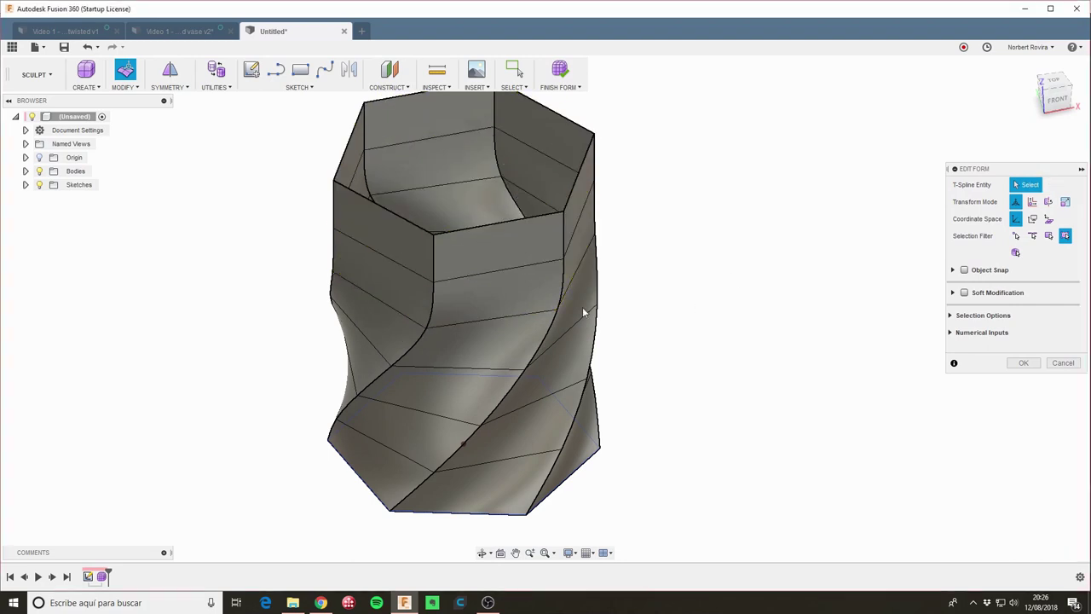
Step: Reselect the top two rings, the rim and the ring below it, and twist them a further 20°
double_click(510, 271)
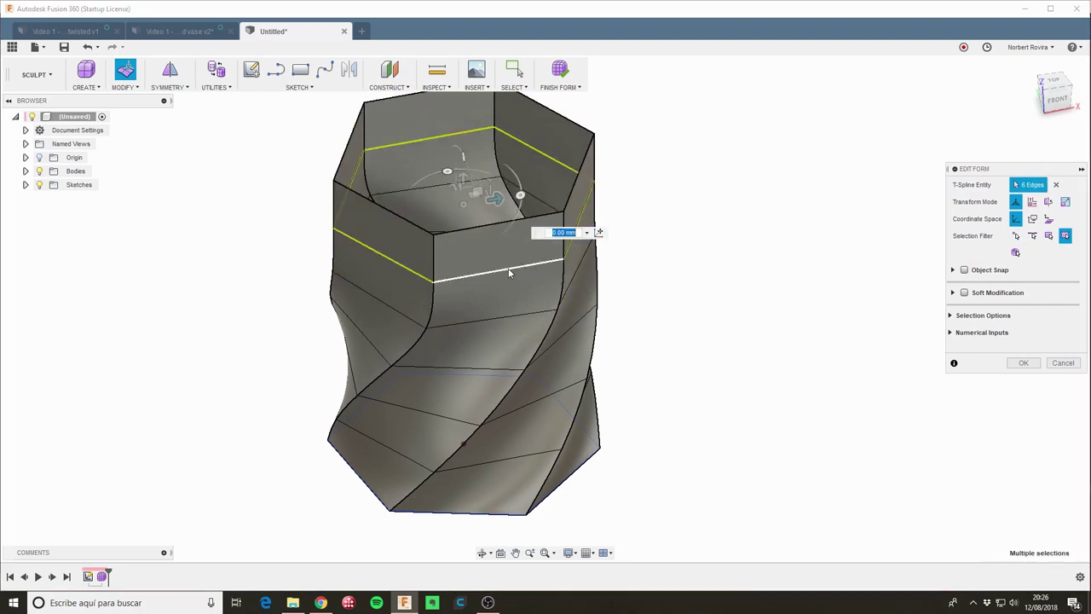
shift+double_click(483, 223)
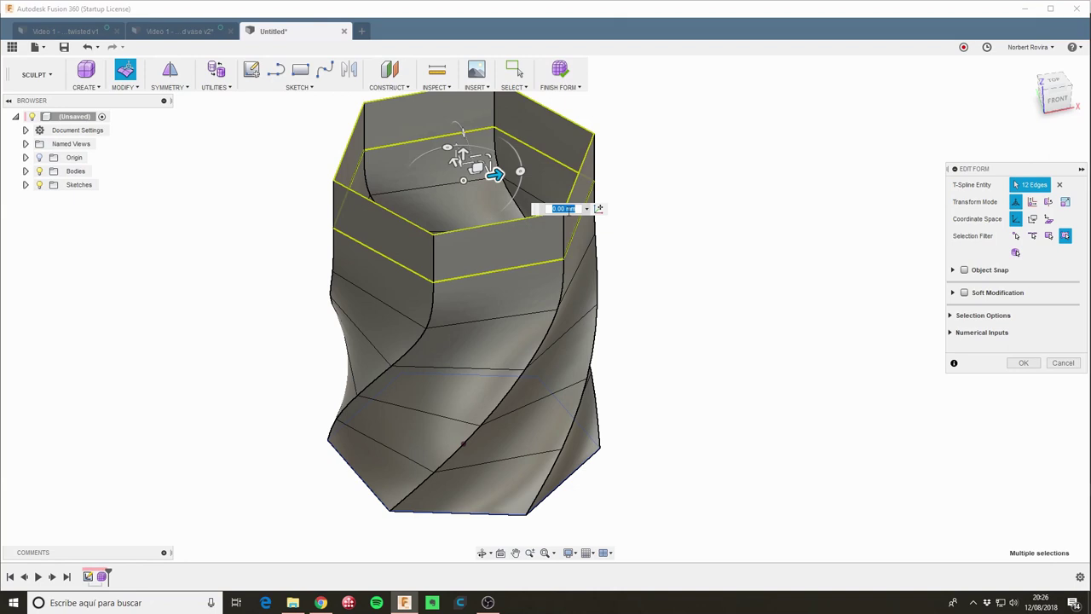
click(445, 149)
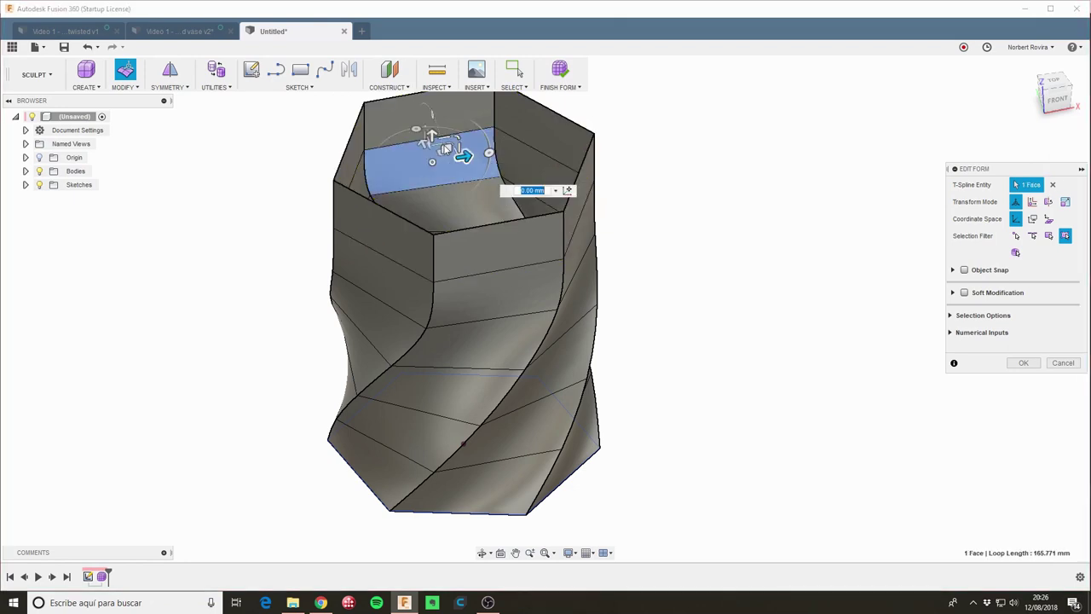
click(664, 243)
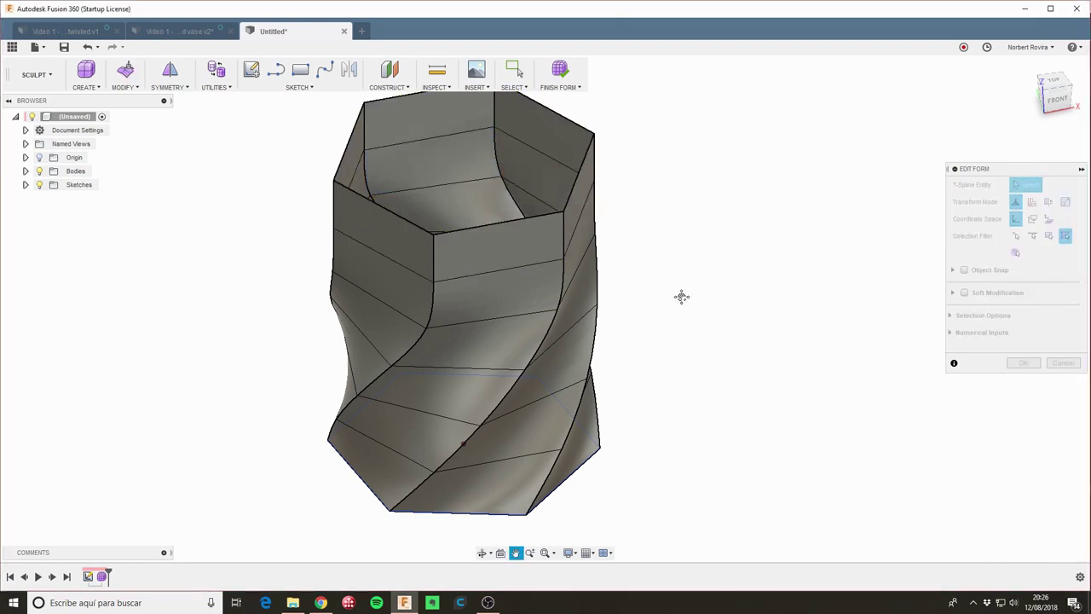
middle_drag(681, 296, 686, 401)
double_click(485, 382)
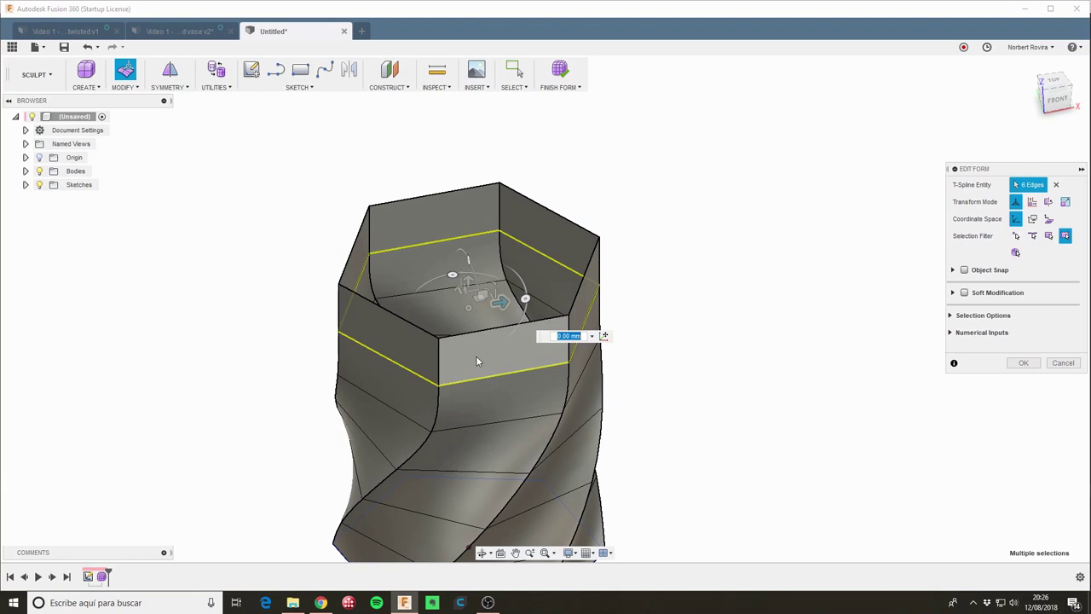
shift+double_click(468, 332)
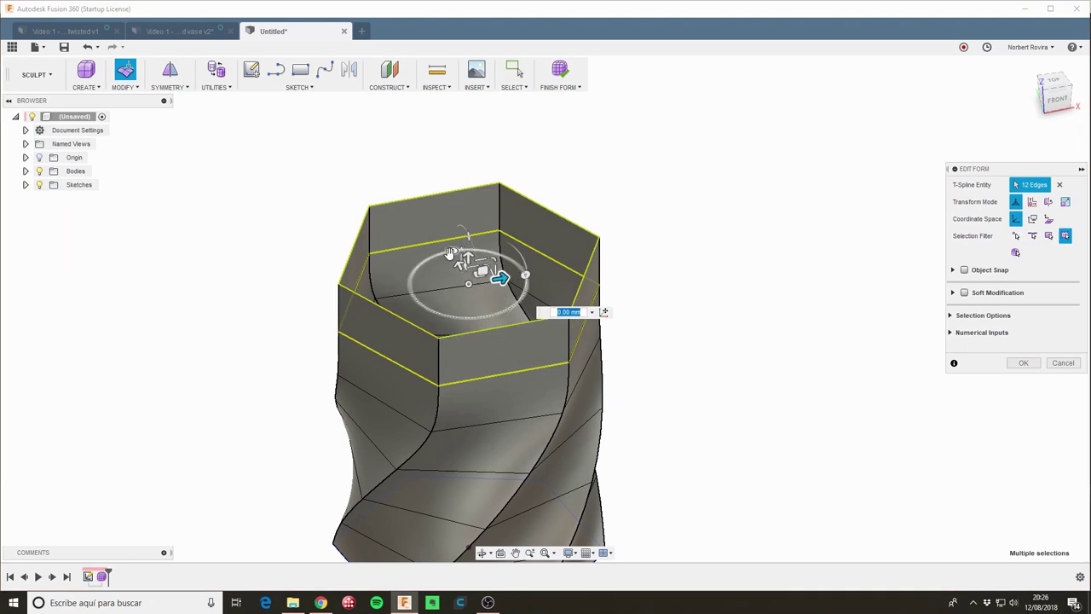
drag(451, 248, 433, 256)
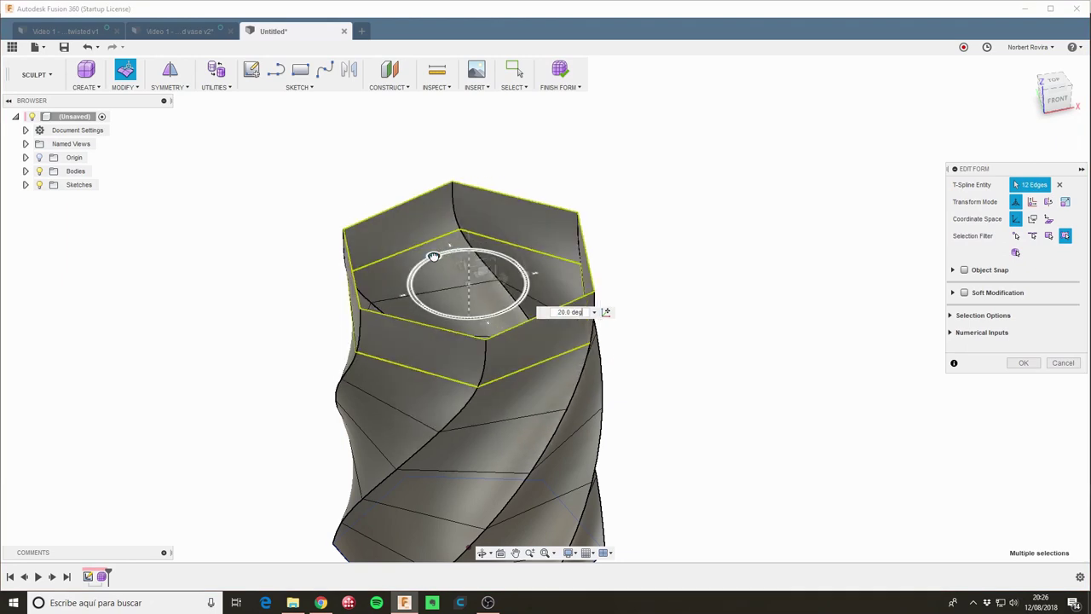
click(667, 319)
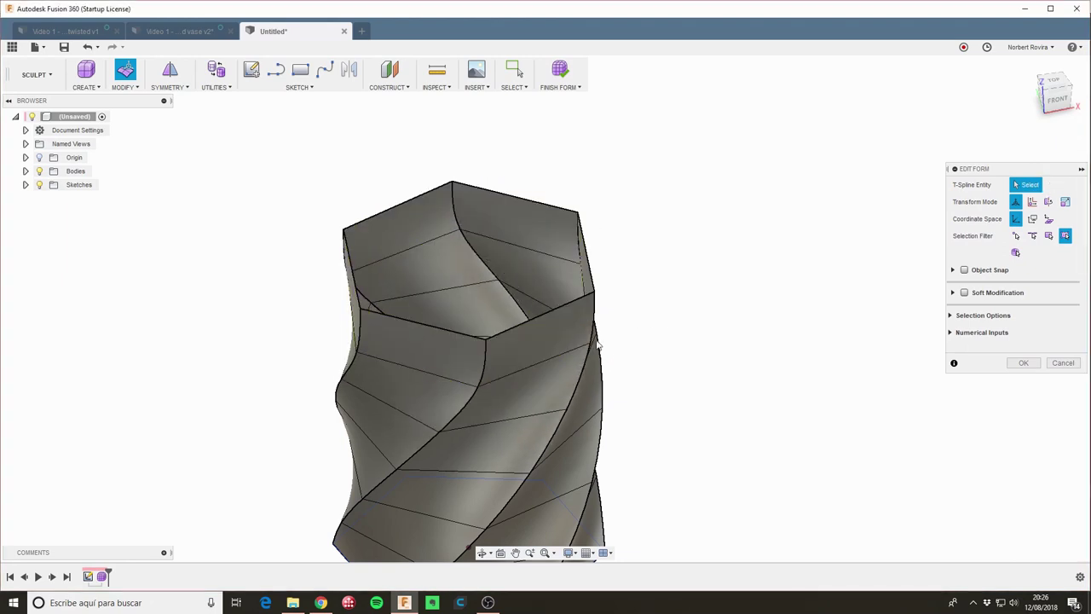
Step: Rotate the top rim ring by 20° and confirm the Edit Form changes
double_click(528, 327)
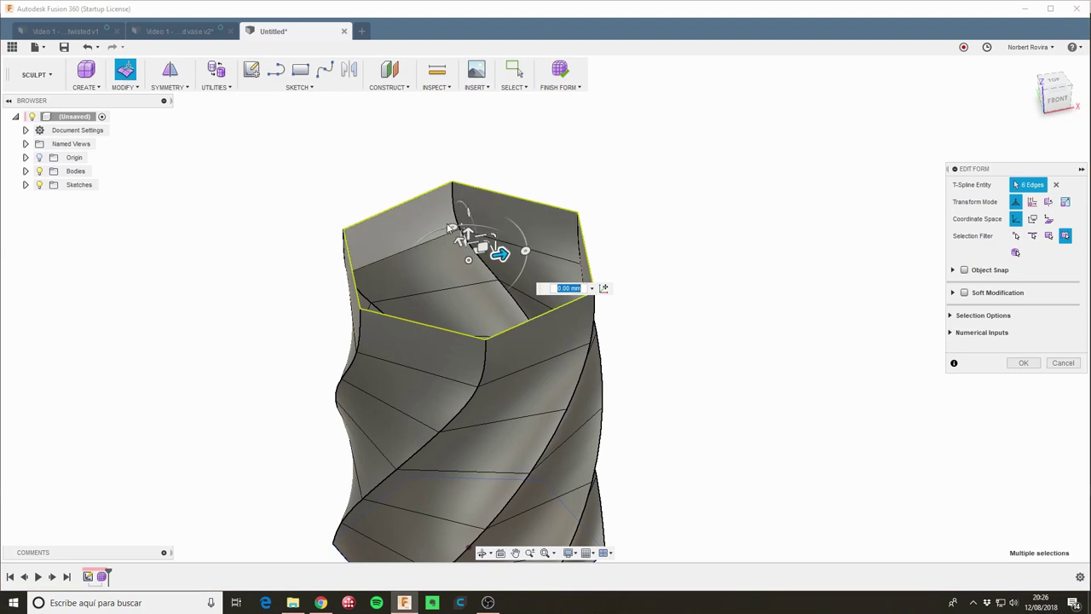
drag(449, 229, 433, 231)
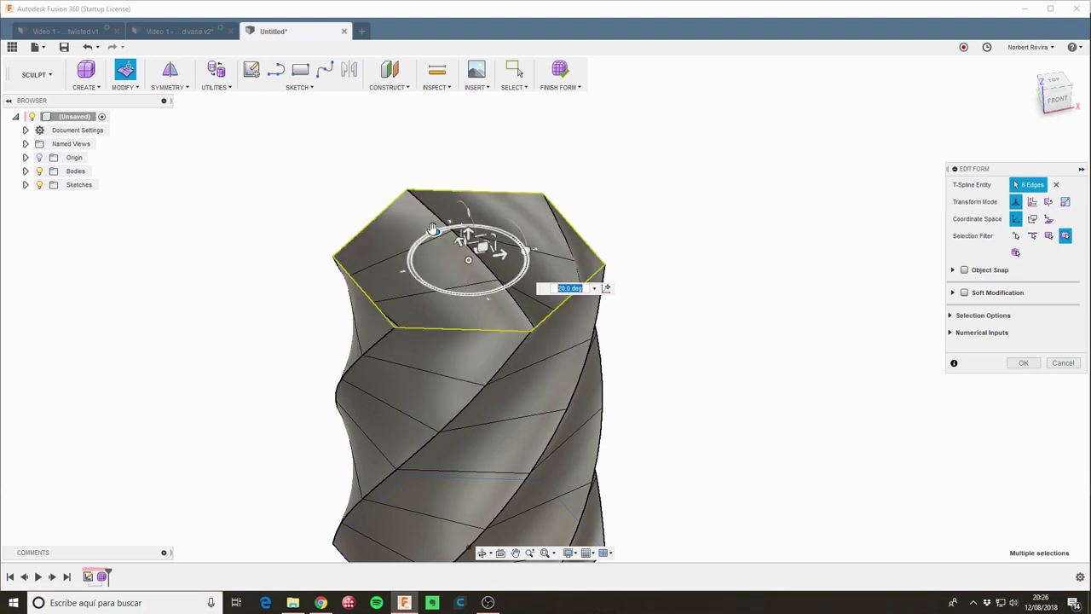
mouse_move(623, 244)
shift+middle_down()
mouse_move(650, 265)
mouse_move(643, 227)
mouse_move(654, 310)
mouse_move(664, 299)
shift+middle_up()
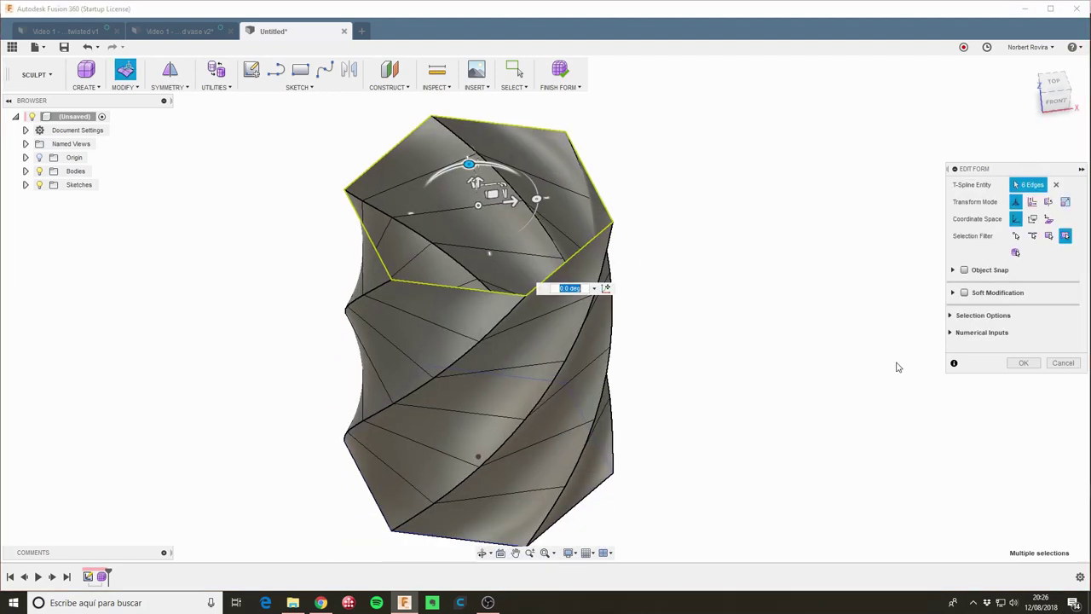
click(1027, 363)
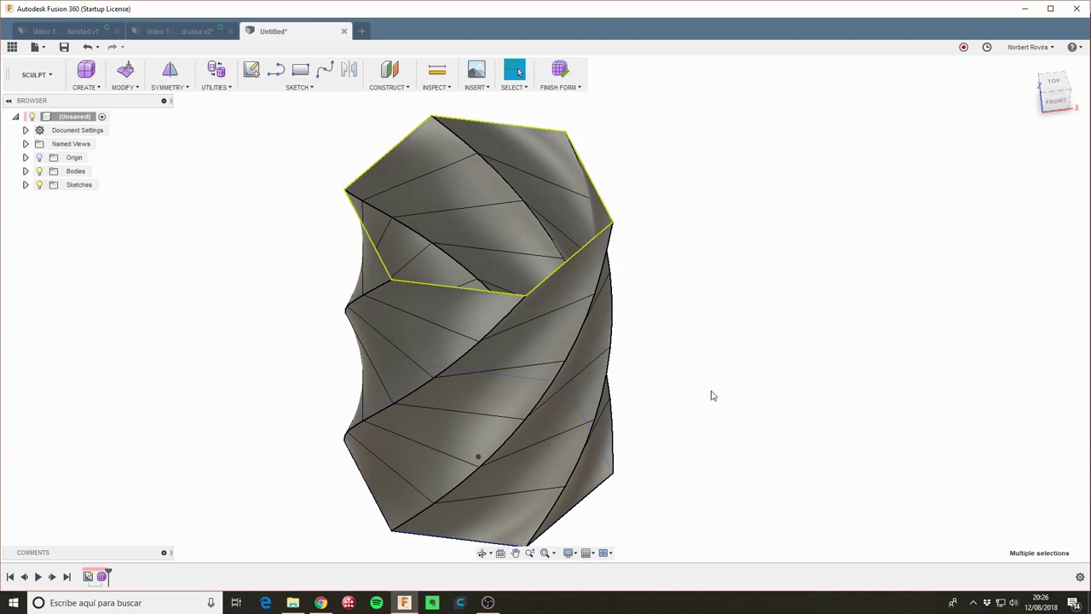
Step: Orbit the vase to show its open bottom and open the Modify menu
click(683, 439)
mouse_move(682, 438)
shift+middle_down()
mouse_move(690, 378)
mouse_move(685, 393)
mouse_move(719, 387)
mouse_move(770, 321)
mouse_move(701, 406)
mouse_move(687, 435)
mouse_move(704, 441)
mouse_move(721, 398)
mouse_move(667, 392)
mouse_move(685, 355)
mouse_move(680, 268)
mouse_move(656, 328)
shift+middle_up()
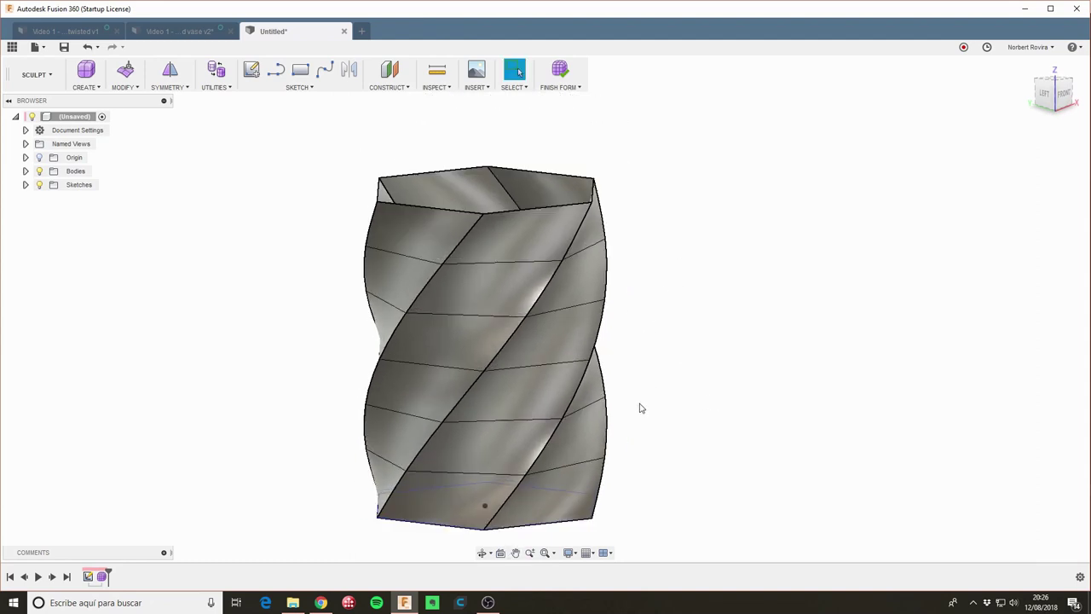
shift+middle_drag(639, 401, 645, 361)
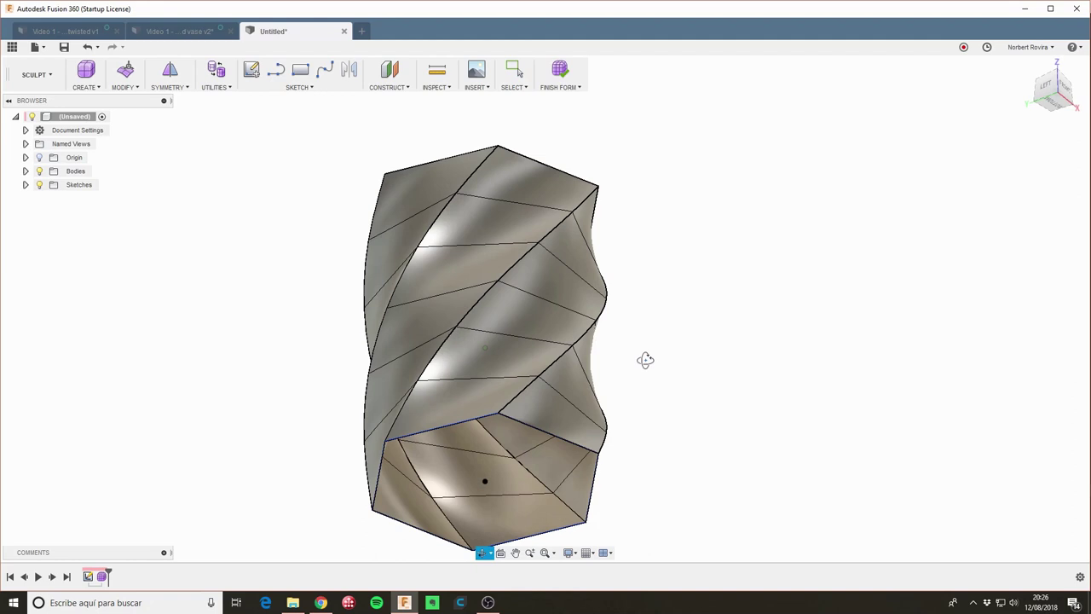
click(137, 88)
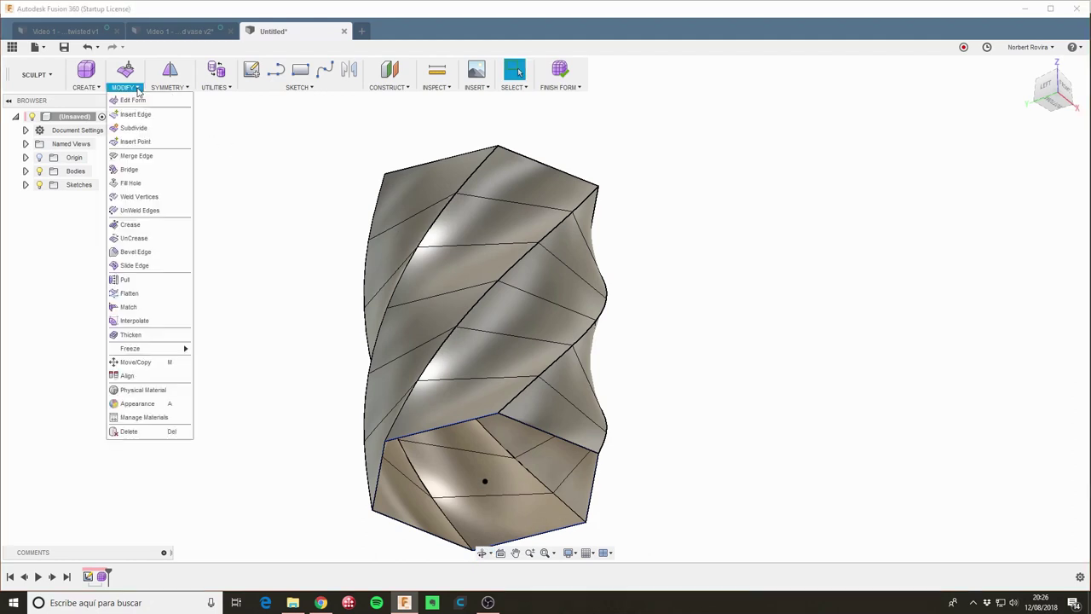
Step: Fill the bottom opening's edge with Fill Hole, then zoom out to a front view
click(143, 182)
click(454, 430)
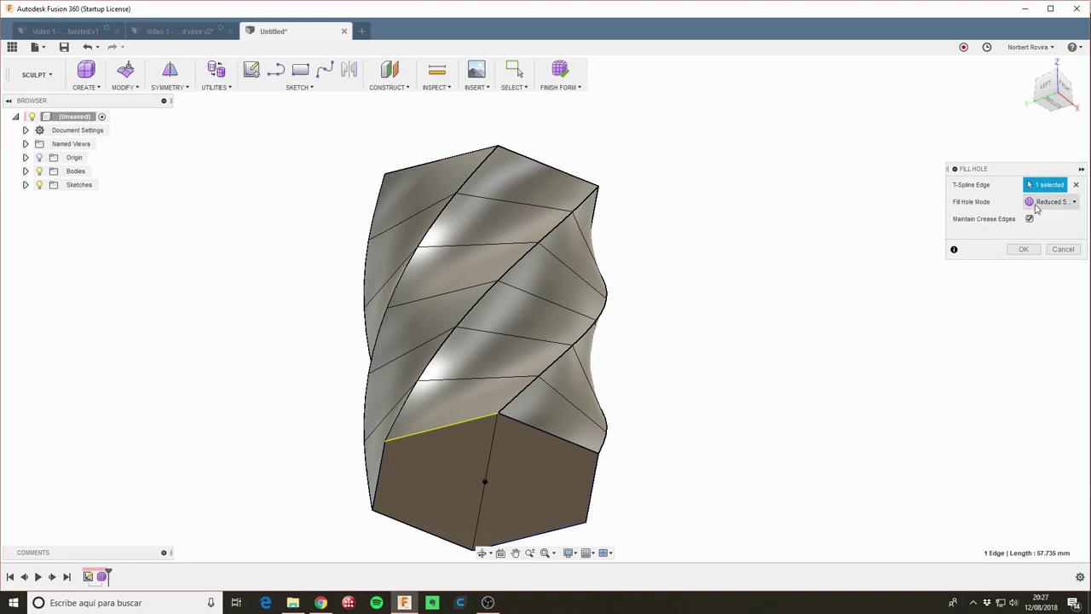
click(1024, 249)
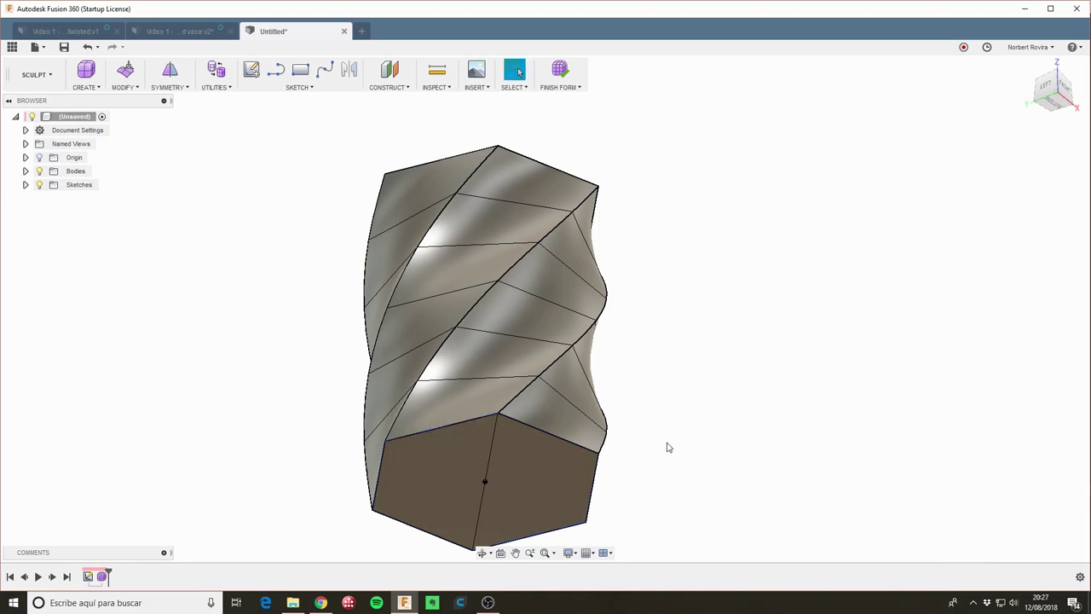
shift+middle_drag(669, 309, 674, 286)
scroll(663, 358, down, 1)
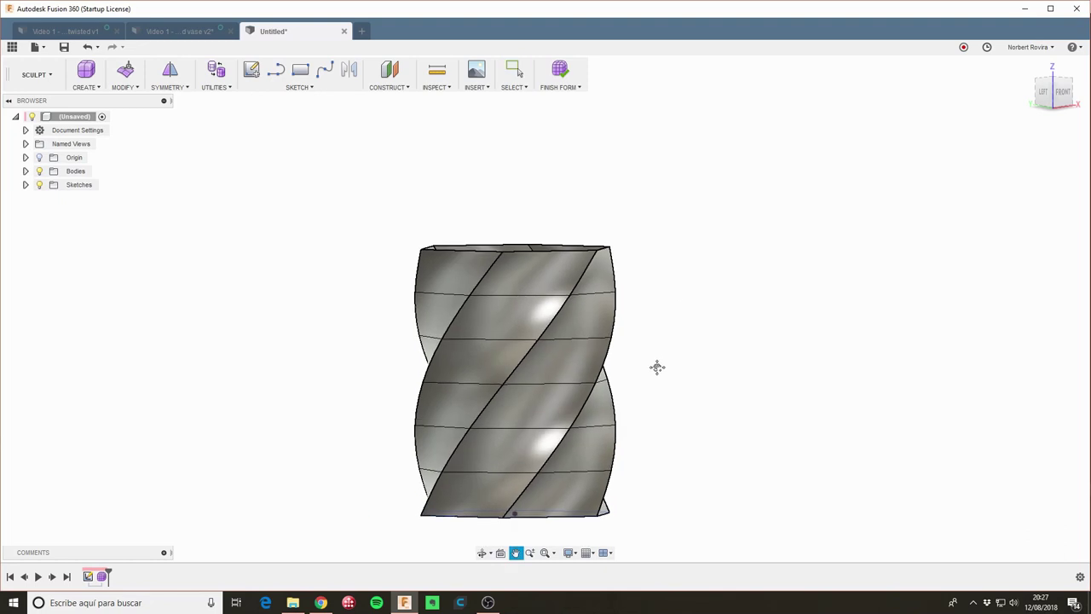
scroll(648, 342, down, 2)
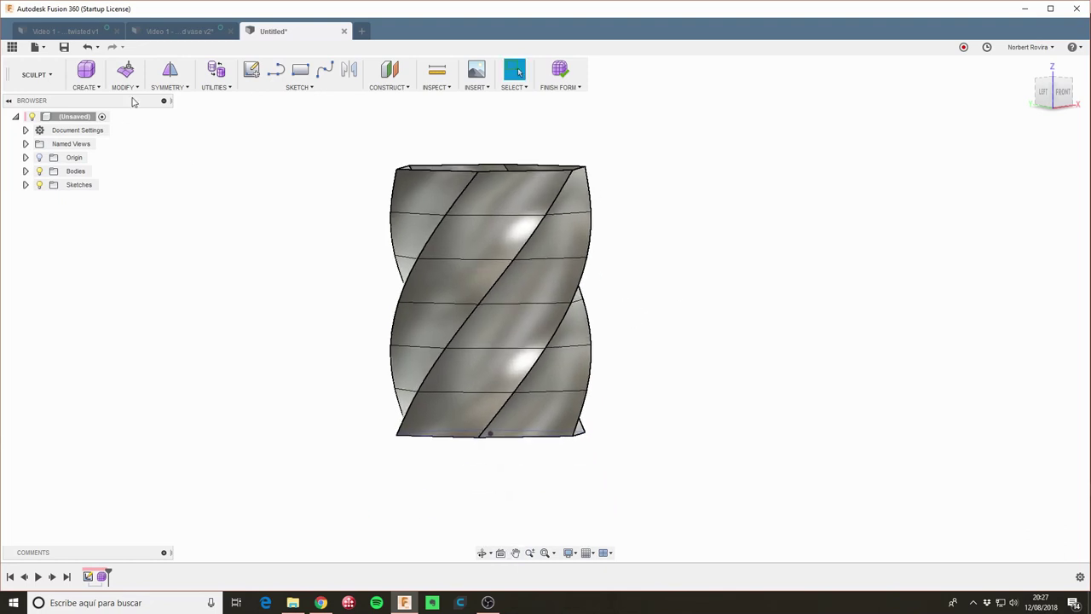
Step: Thicken the vase body's walls to 2 mm and orbit to check the result
click(137, 88)
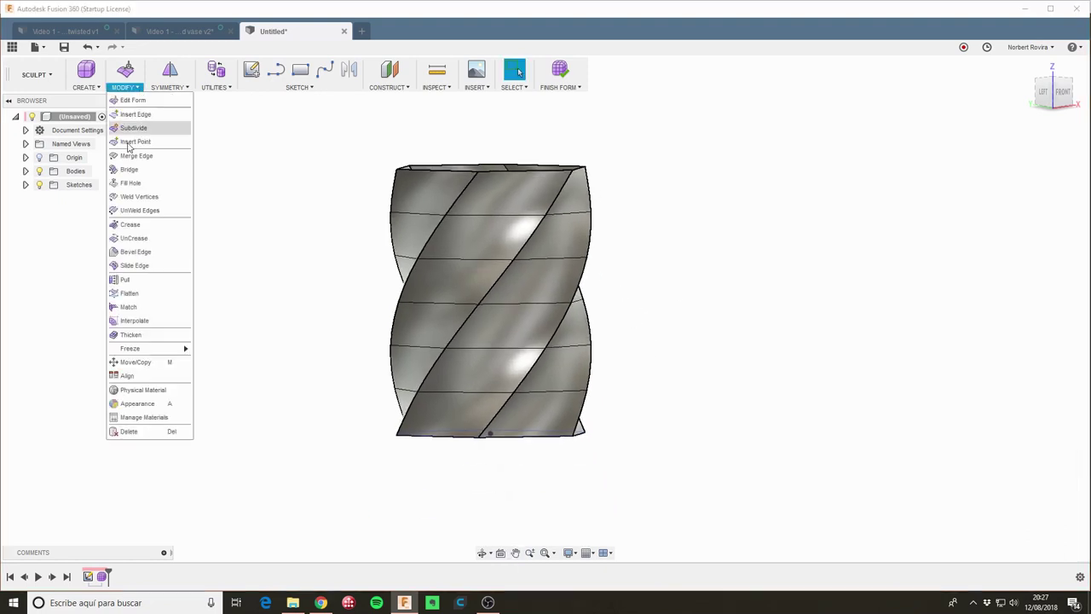
click(142, 334)
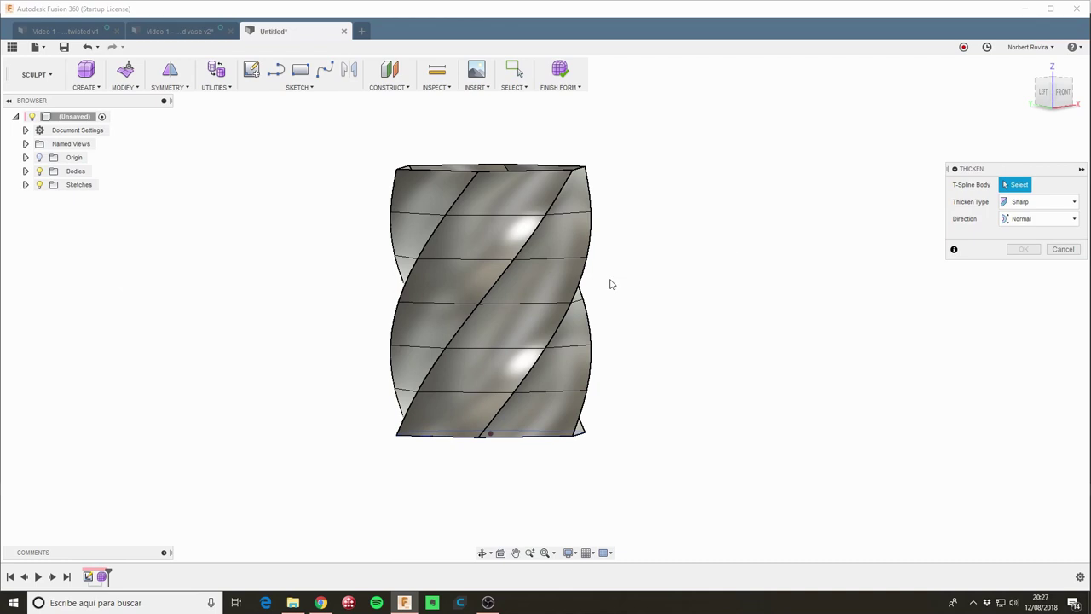
click(558, 290)
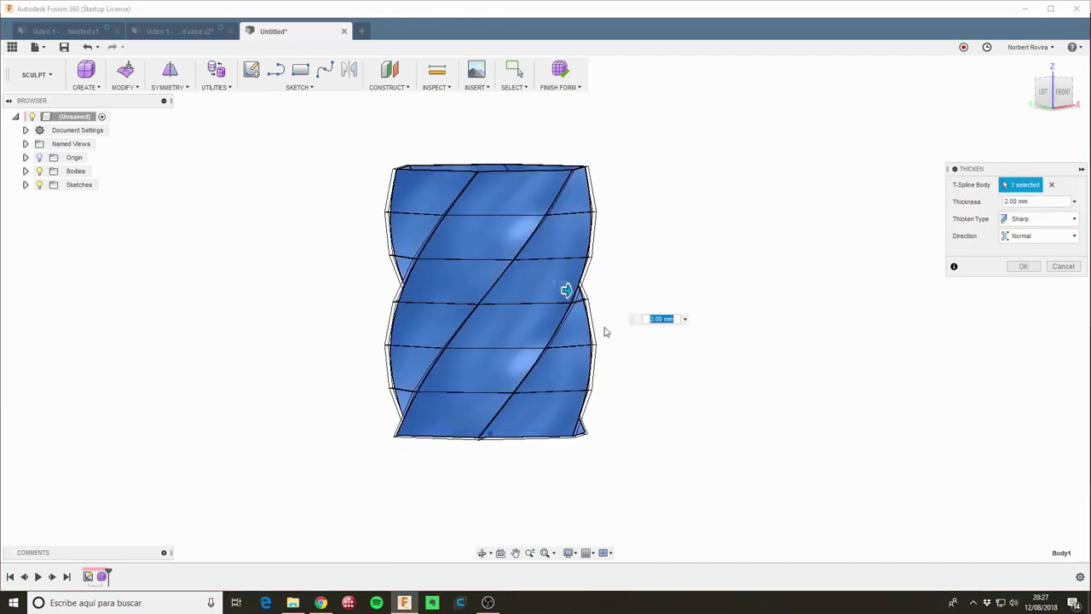
mouse_move(566, 290)
mouse_down()
mouse_move(603, 294)
mouse_move(582, 292)
mouse_up()
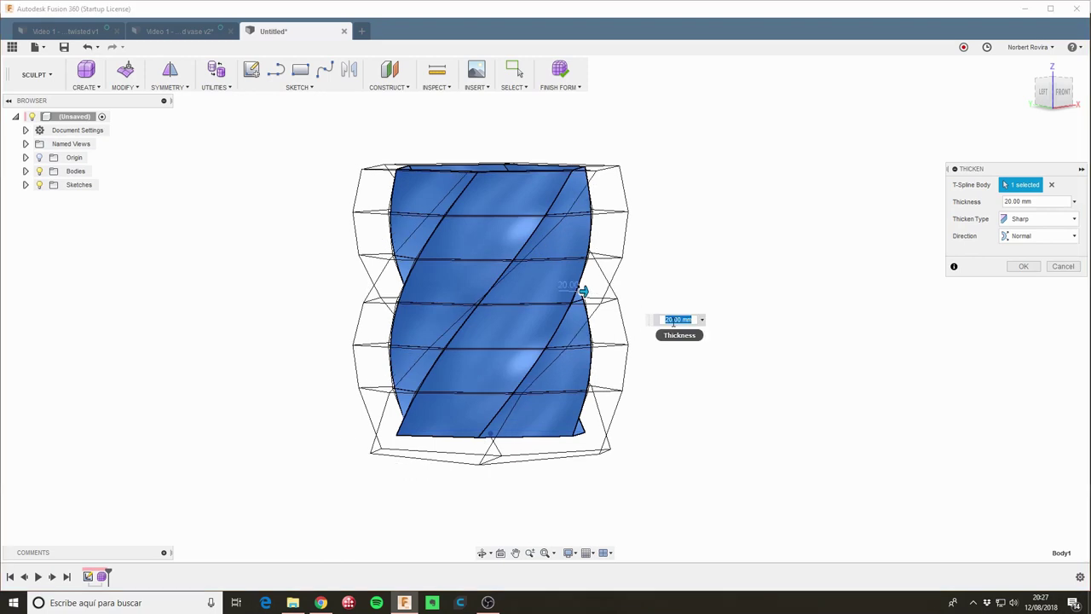
text(2)
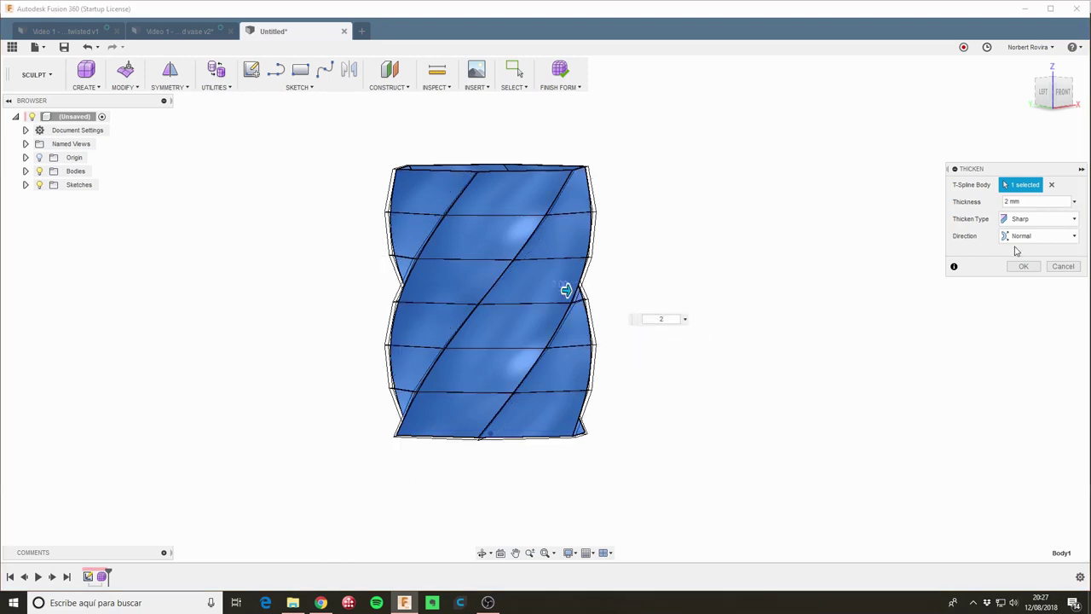
click(1022, 268)
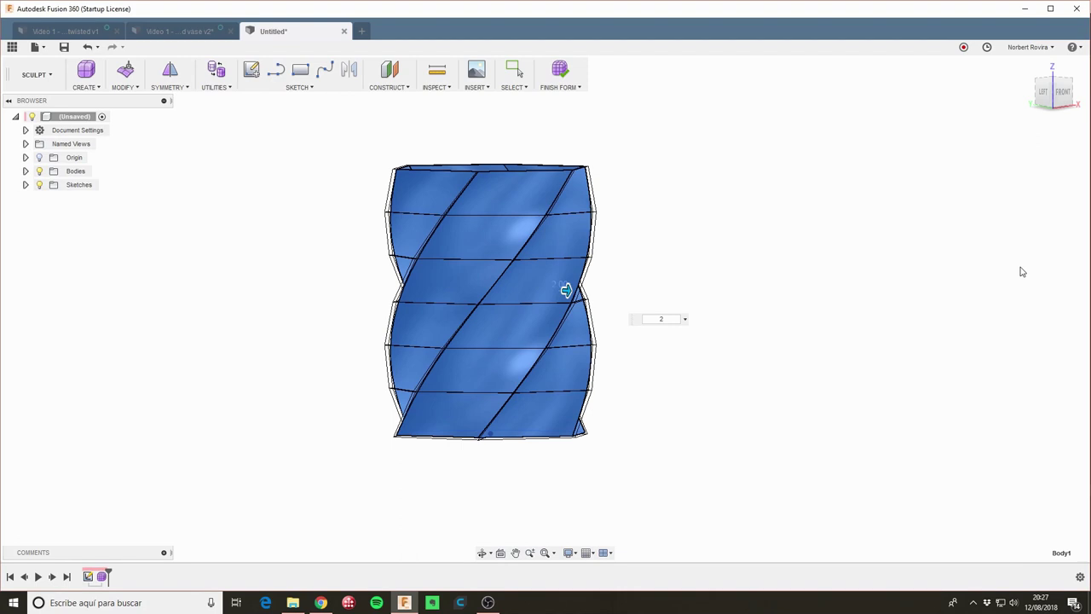
mouse_move(637, 288)
shift+middle_down()
mouse_move(640, 331)
mouse_move(628, 228)
mouse_move(636, 200)
mouse_move(653, 298)
shift+middle_up()
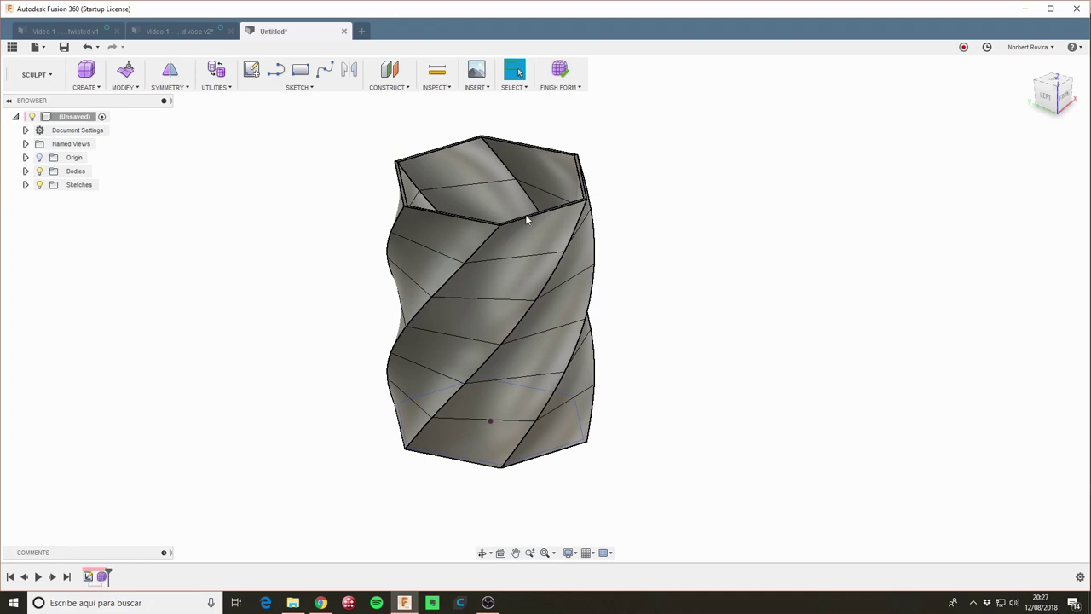
mouse_move(636, 288)
shift+middle_down()
mouse_move(662, 287)
mouse_move(660, 268)
shift+middle_up()
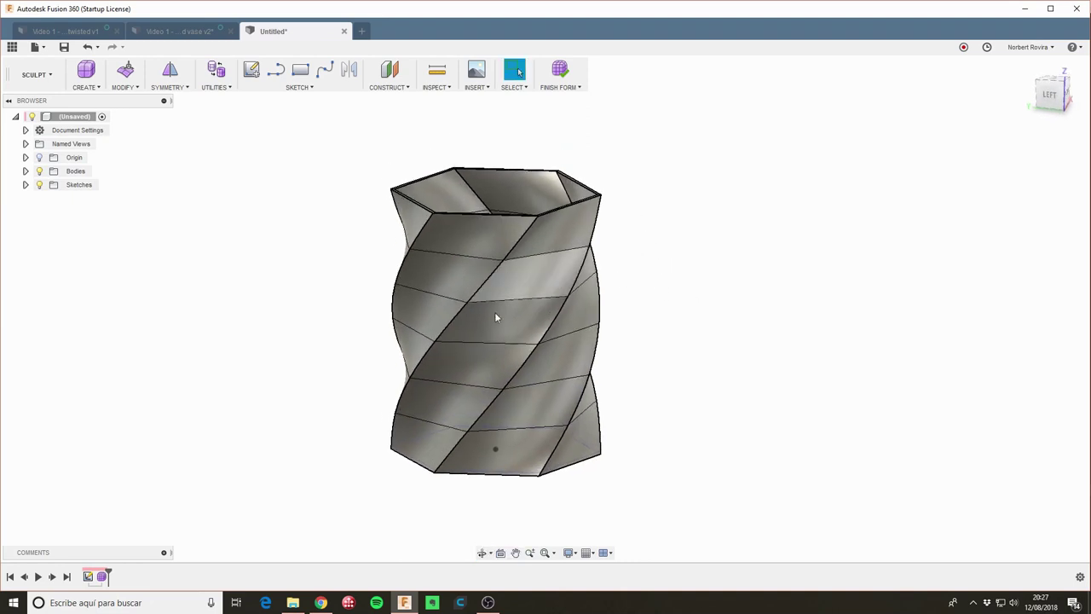
Step: Finish the sculpted form so the vase becomes a solid body, then open the Inspect tools
click(562, 71)
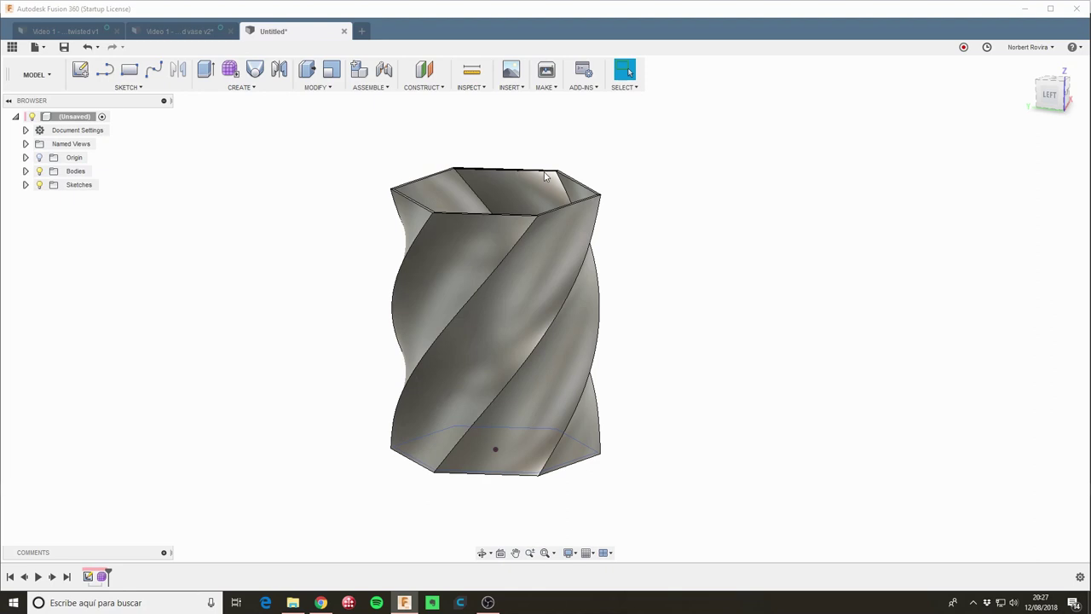
click(485, 88)
click(517, 182)
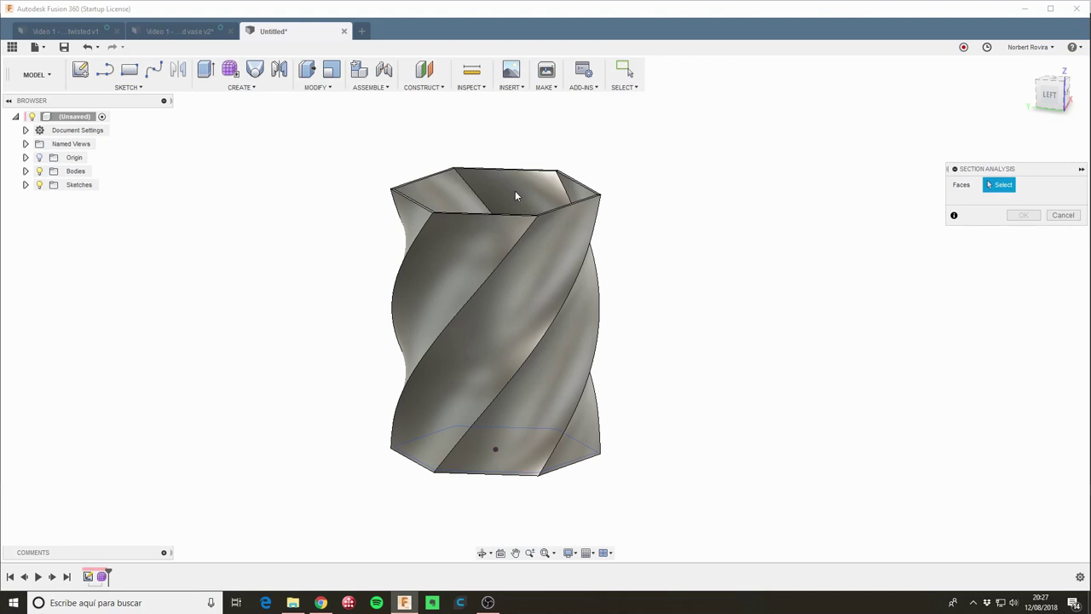
click(39, 157)
click(504, 429)
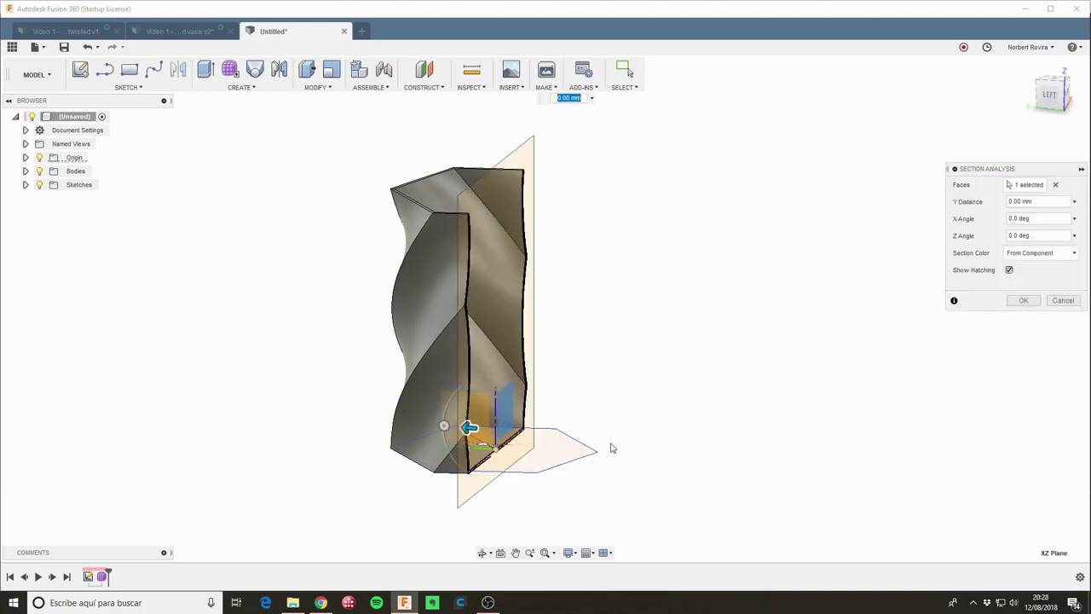
shift+middle_drag(621, 427, 610, 435)
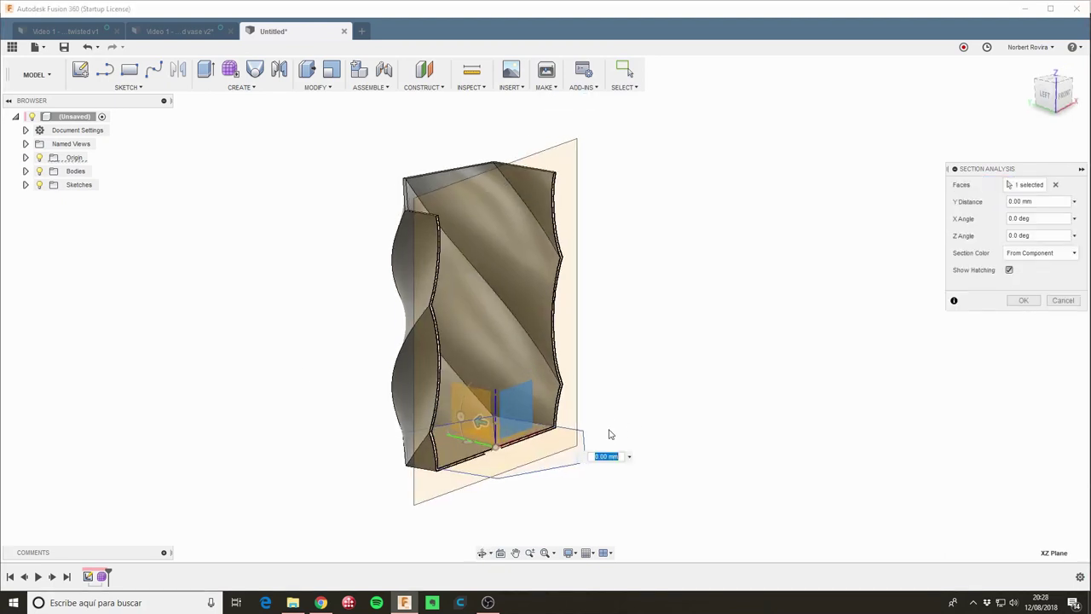
drag(481, 421, 411, 407)
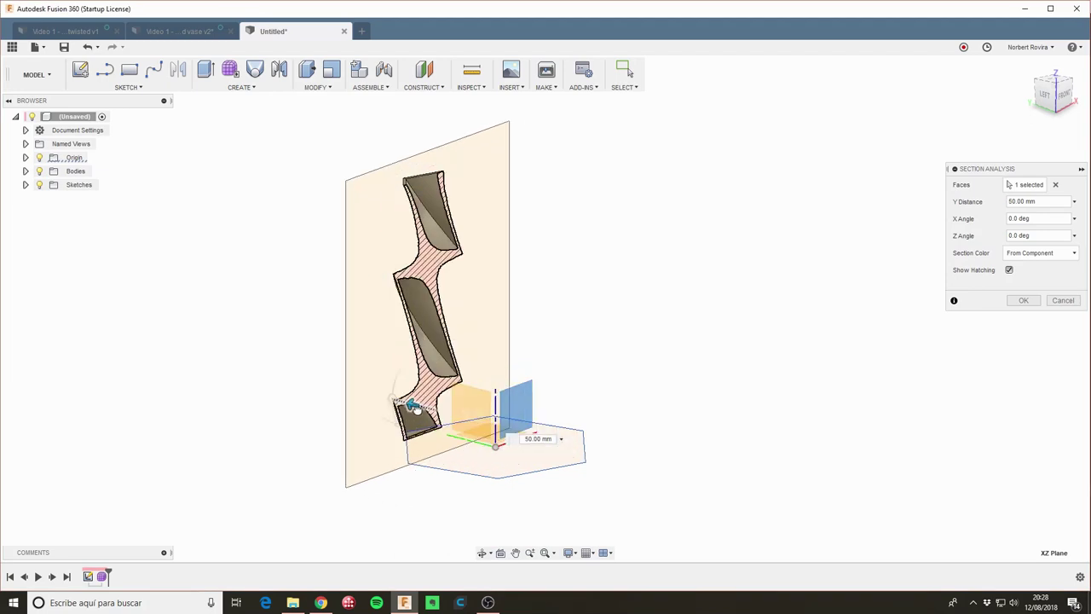
drag(410, 408, 577, 446)
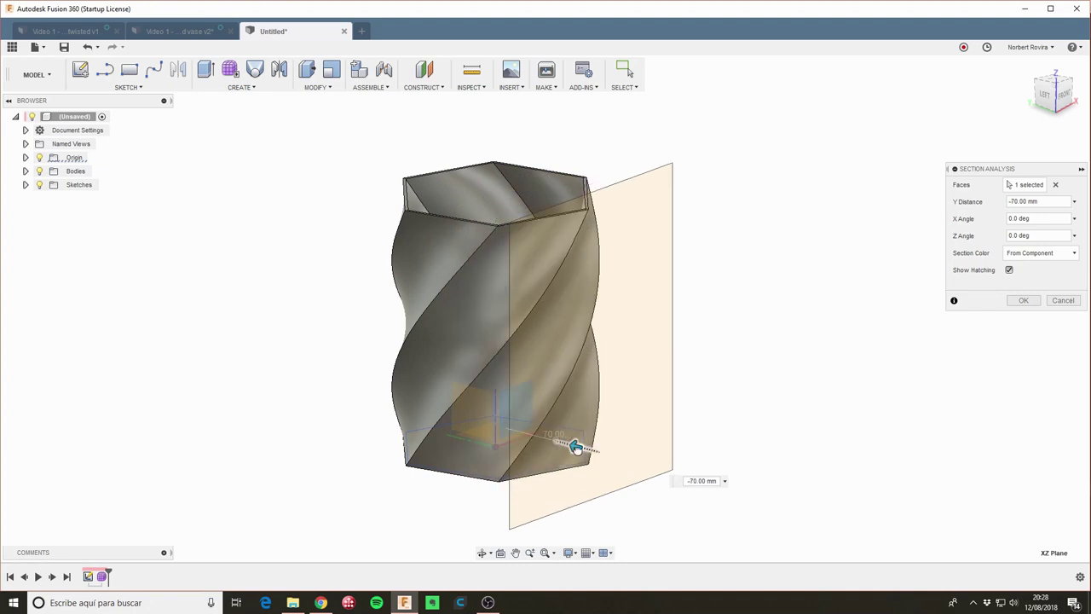
click(1063, 303)
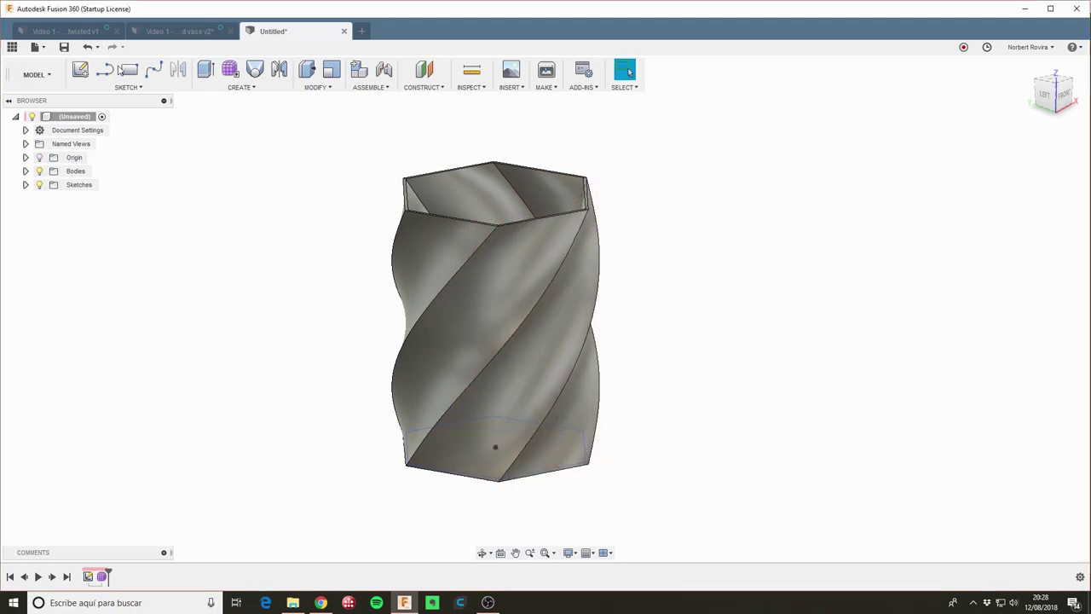
Step: Save the design as 'Twisted vase v1' and view the vase straight from the front
click(68, 49)
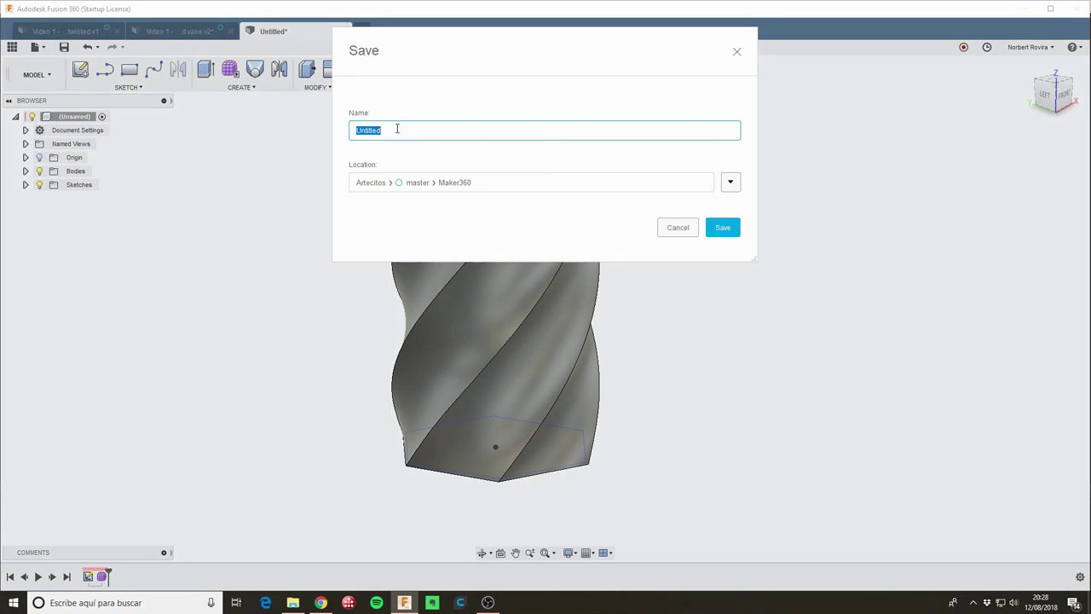
text(Twisted vase)
click(723, 228)
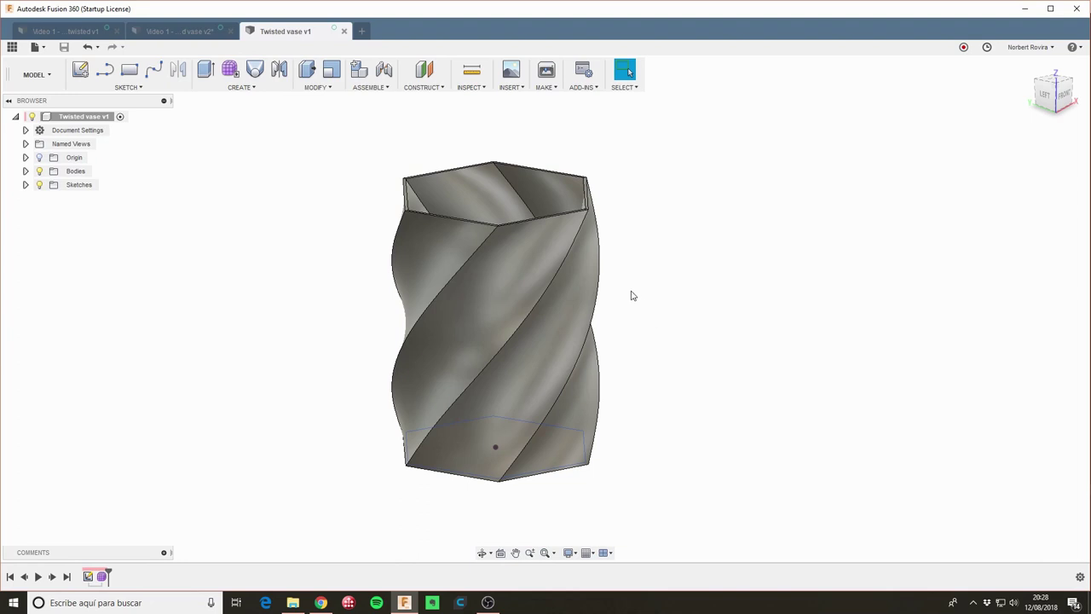
mouse_move(634, 283)
shift+middle_down()
mouse_move(634, 247)
mouse_move(631, 268)
shift+middle_up()
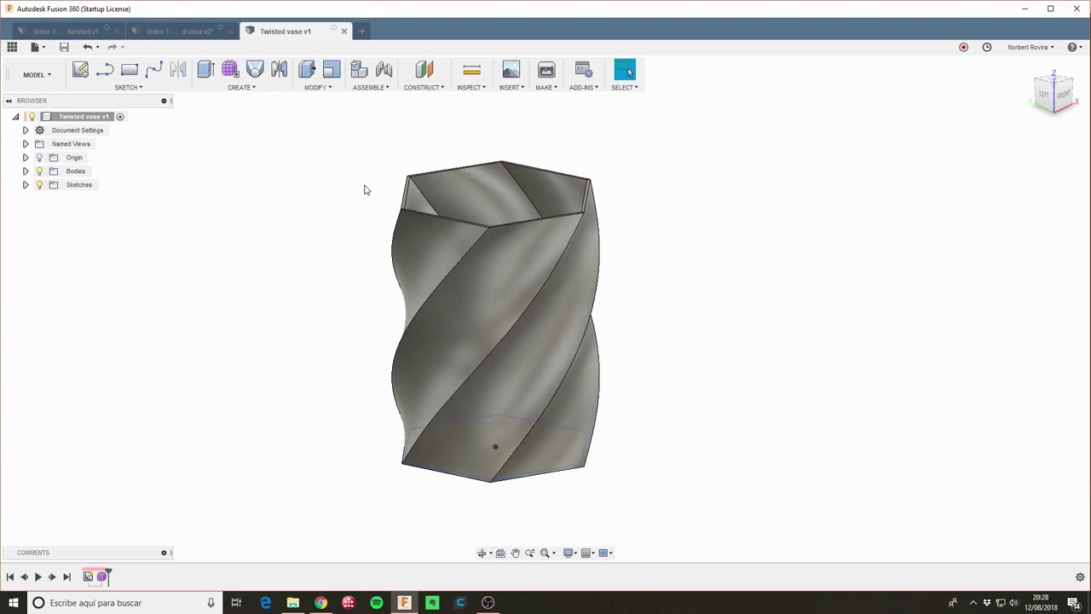
click(57, 32)
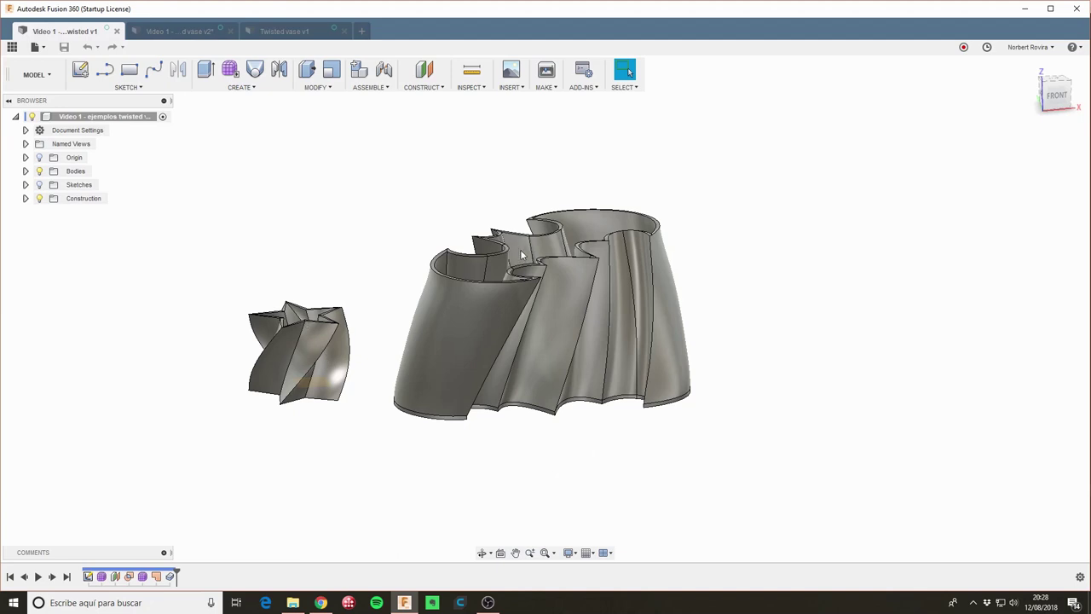
shift+middle_drag(751, 269, 717, 299)
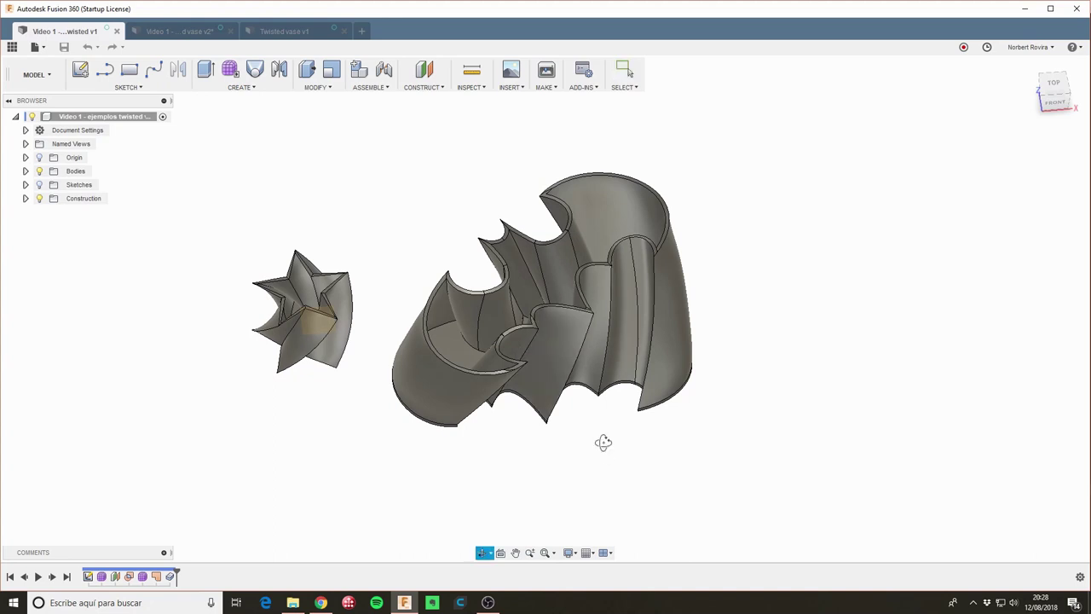
shift+middle_drag(602, 440, 608, 409)
mouse_move(729, 240)
shift+middle_down()
mouse_move(721, 295)
mouse_move(715, 188)
mouse_move(709, 246)
mouse_move(722, 248)
shift+middle_up()
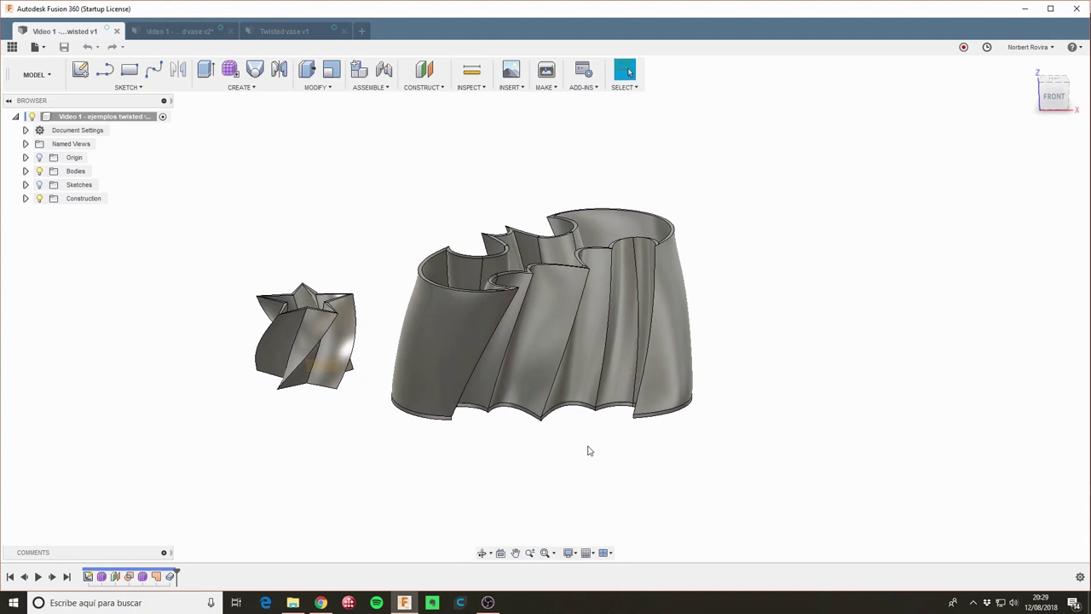
mouse_move(587, 451)
shift+middle_down()
mouse_move(548, 451)
mouse_move(565, 426)
shift+middle_up()
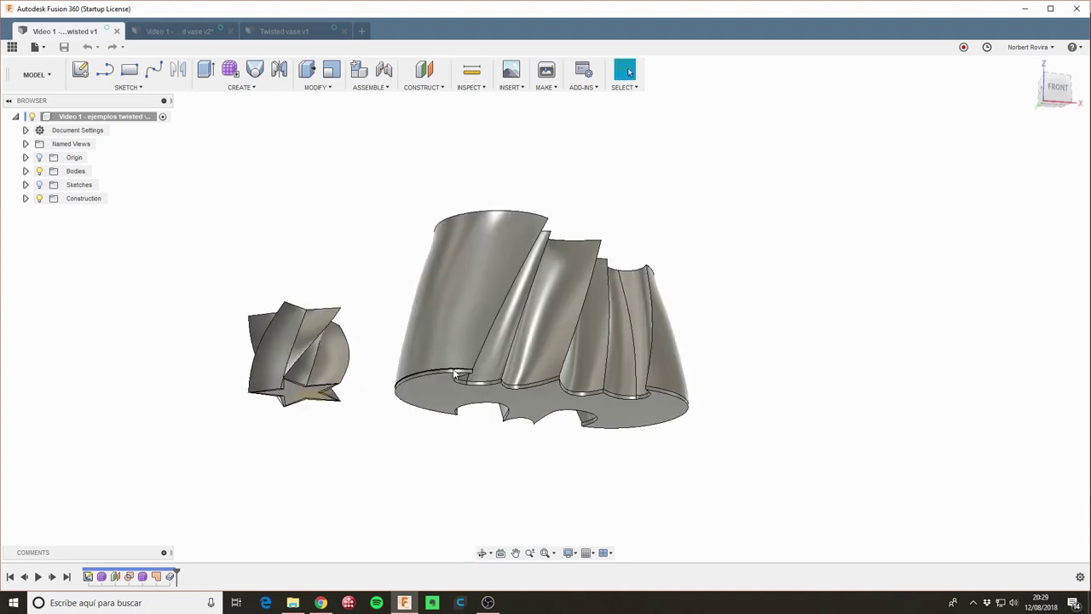
shift+middle_drag(378, 312, 443, 401)
scroll(444, 401, up, 2)
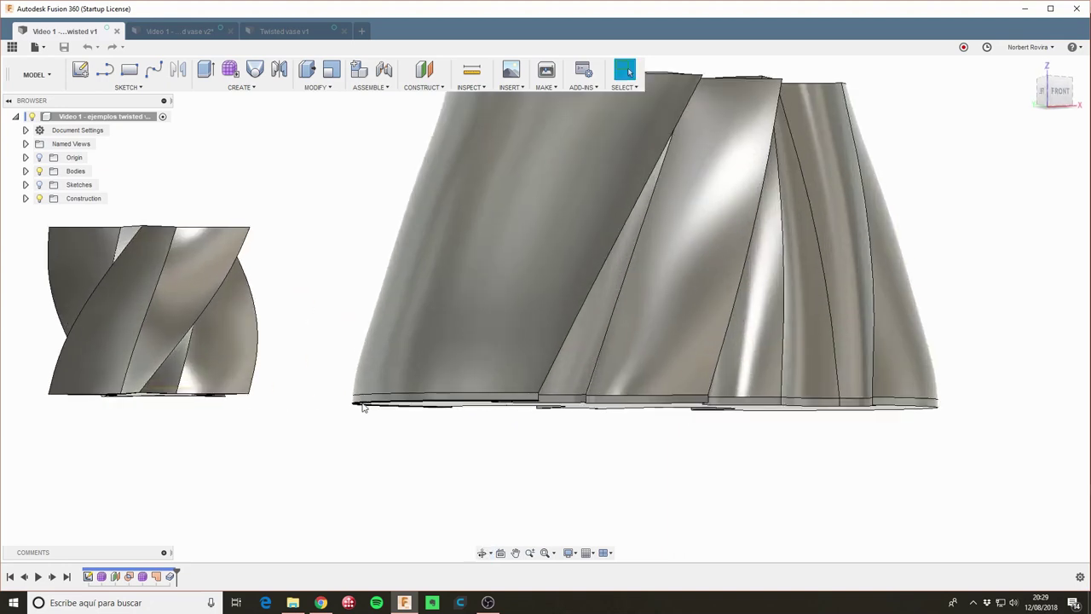
click(279, 39)
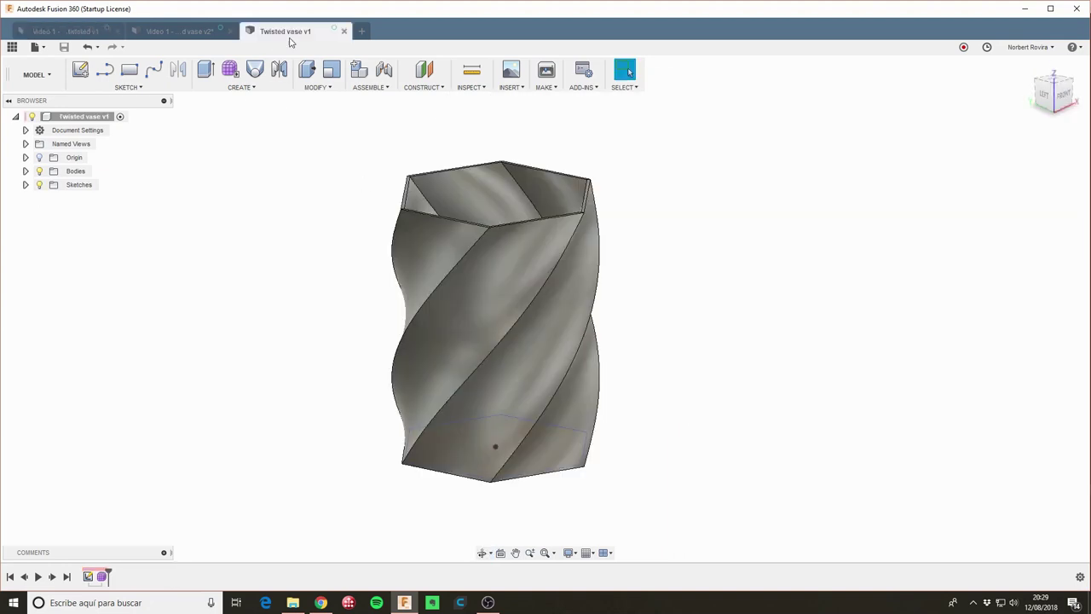
shift+middle_drag(625, 518, 634, 463)
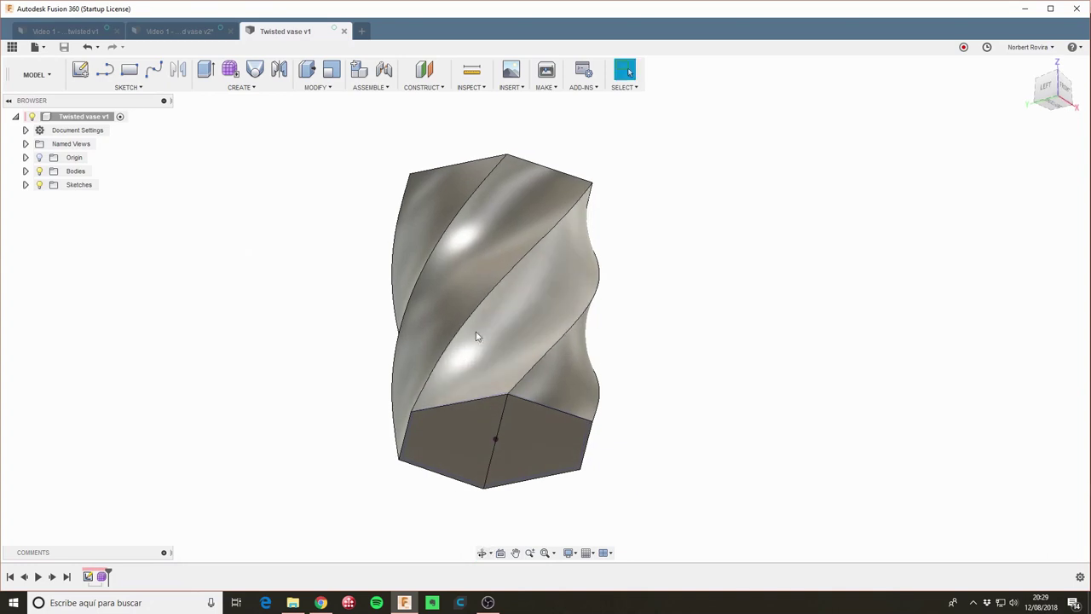
shift+middle_drag(635, 339, 640, 361)
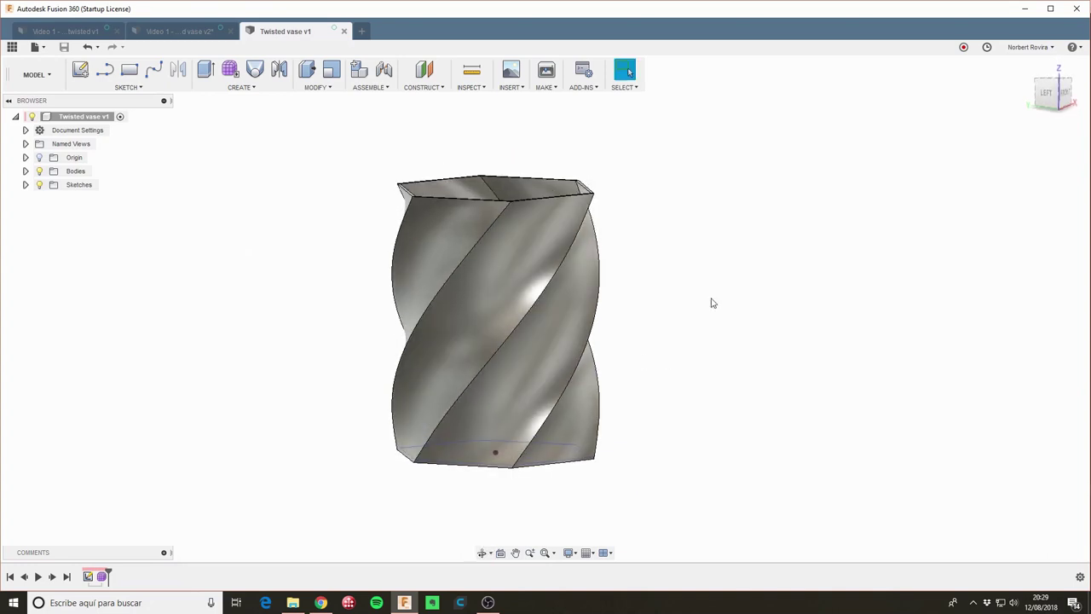
mouse_move(711, 302)
shift+middle_down()
mouse_move(697, 383)
mouse_move(687, 302)
mouse_move(668, 301)
shift+middle_up()
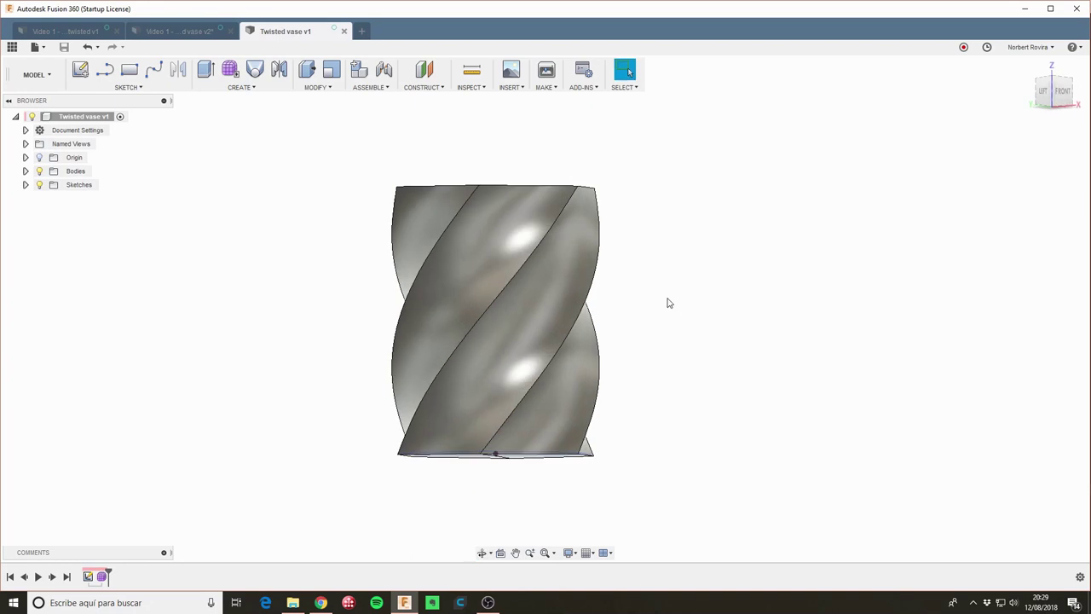
mouse_move(425, 445)
shift+middle_down()
mouse_move(611, 414)
mouse_move(616, 404)
mouse_move(278, 332)
shift+middle_up()
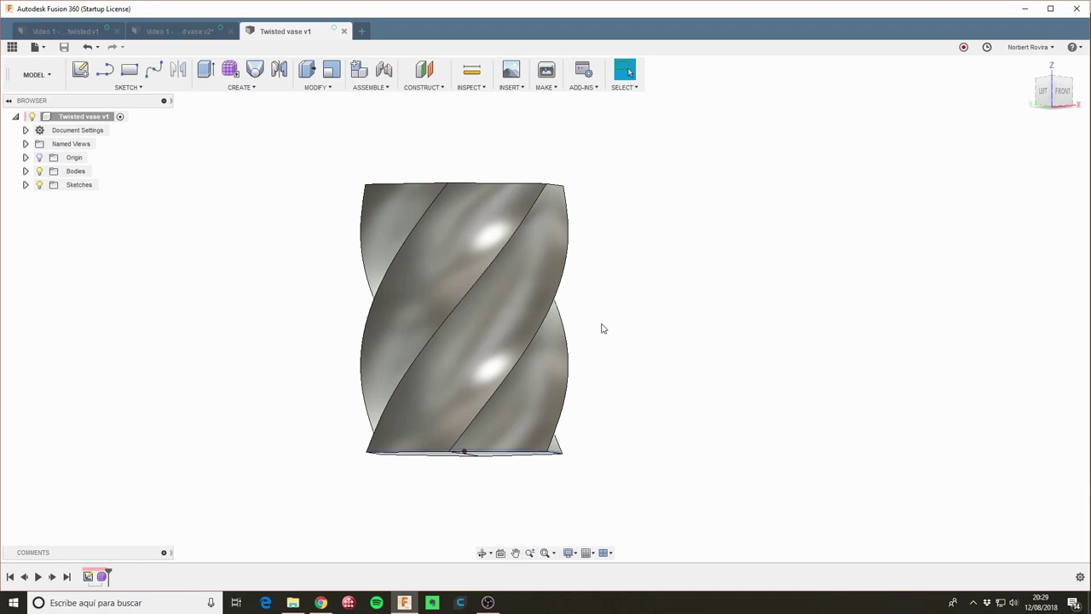
shift+middle_drag(612, 310, 612, 334)
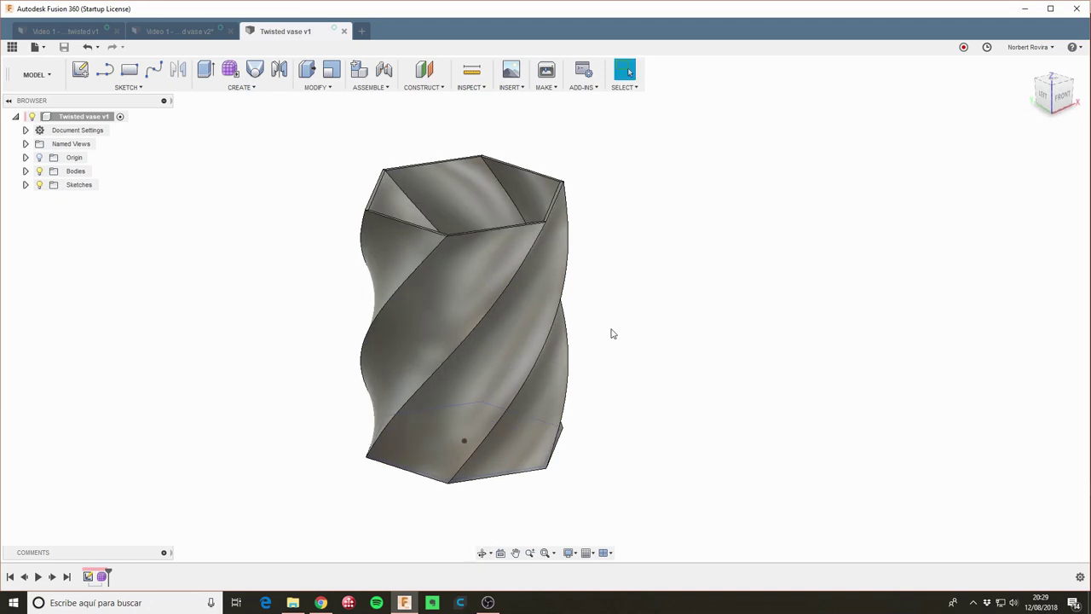